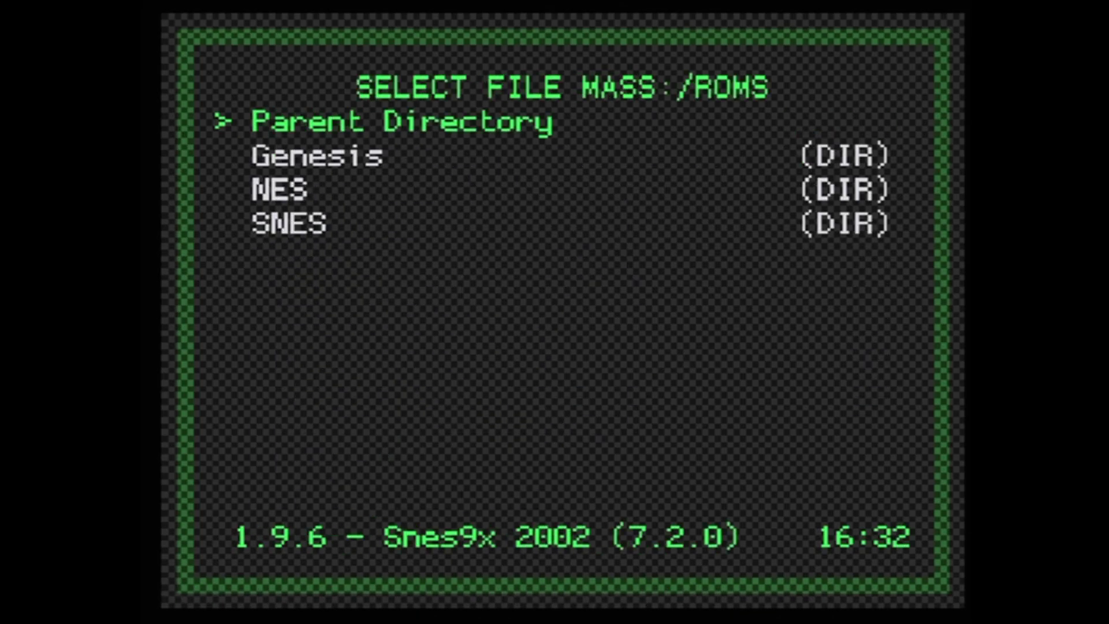
Open the SNES folder inside the ROMS directory of the mass drive and start a game from it.
{"action": "key", "text": "Down"}
{"action": "key", "text": "Down"}
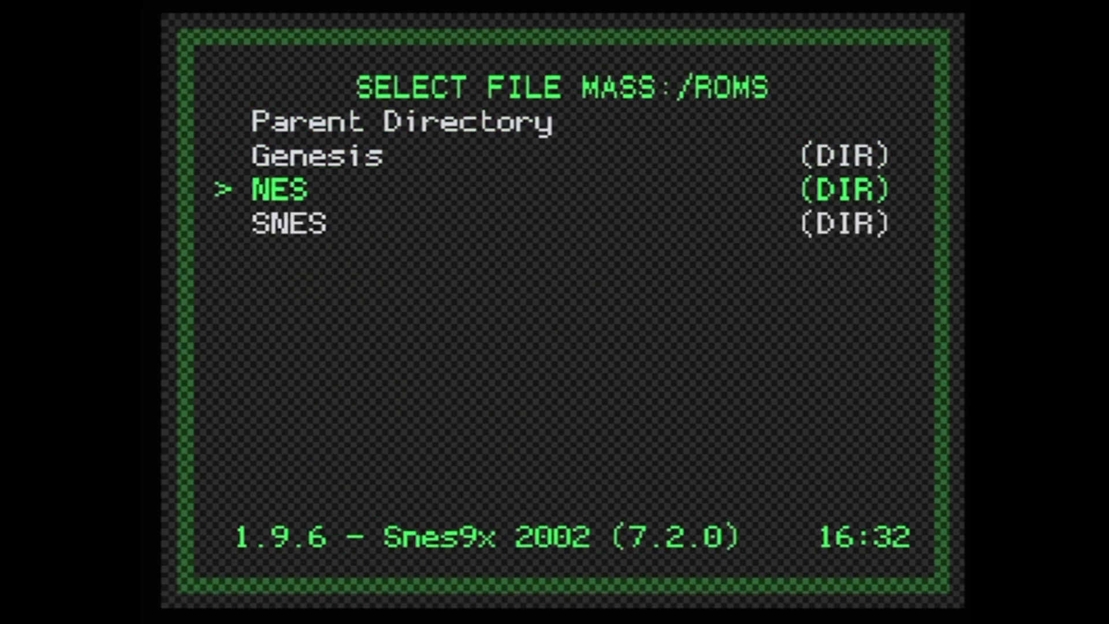
{"action": "key", "text": "Down"}
{"action": "key", "text": "Return"}
{"action": "key", "text": "Down"}
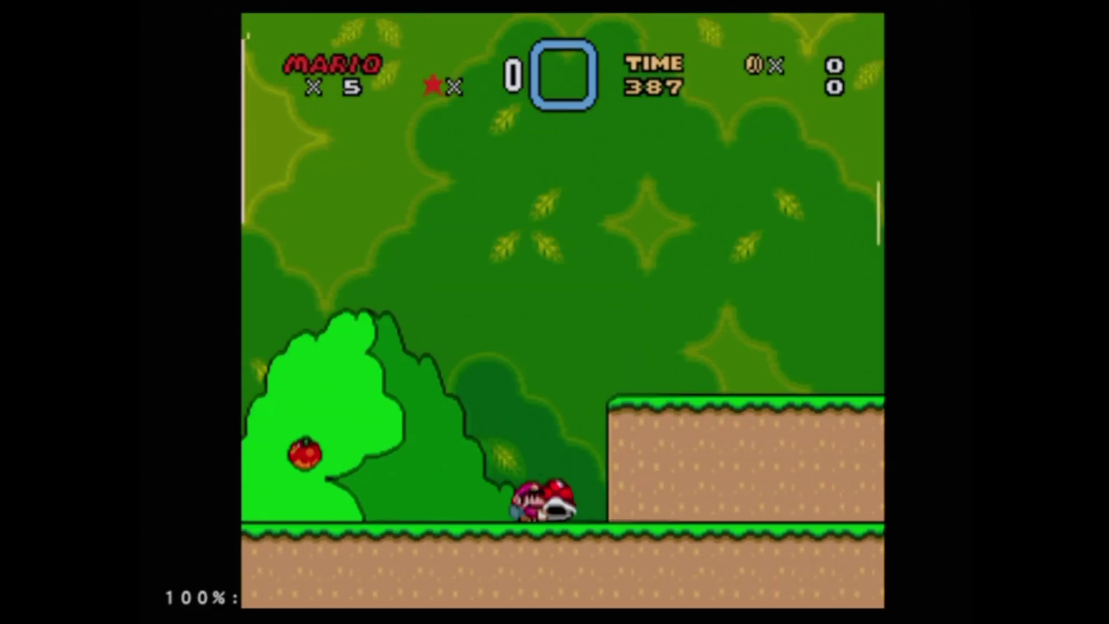
{"action": "key", "text": "Right"}
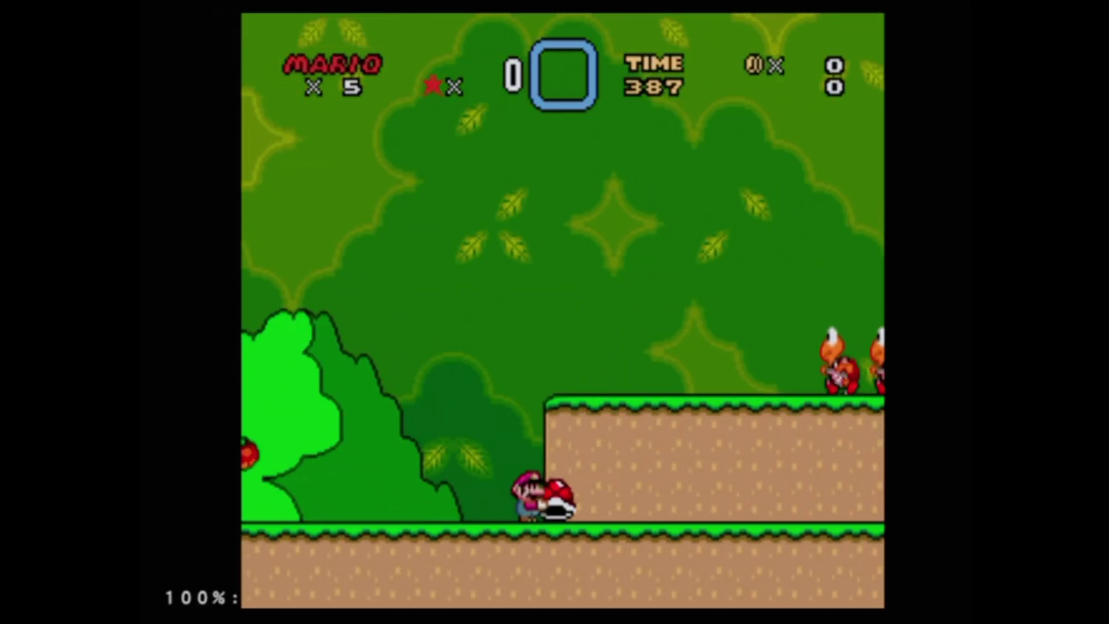
{"action": "key", "text": "z"}
{"action": "key", "text": "Right"}
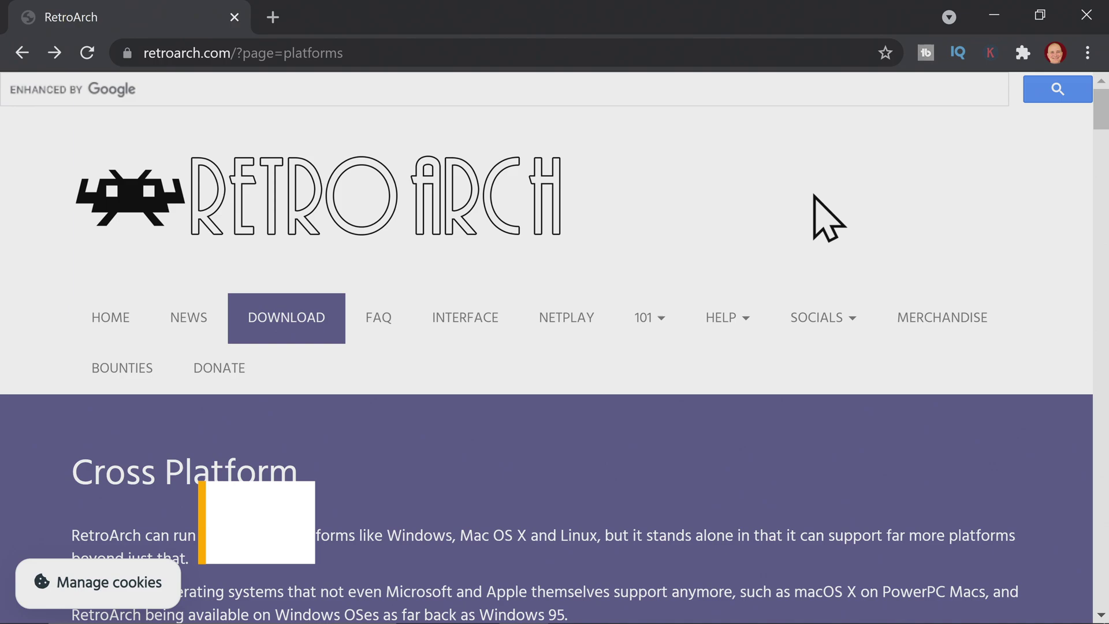
Download the PlayStation 2 build of RetroArch from the platforms page.
{"action": "scroll", "coordinate": [746, 218], "scroll_direction": "down", "scroll_amount": 10}
{"action": "scroll", "coordinate": [503, 450], "scroll_direction": "down", "scroll_amount": 20}
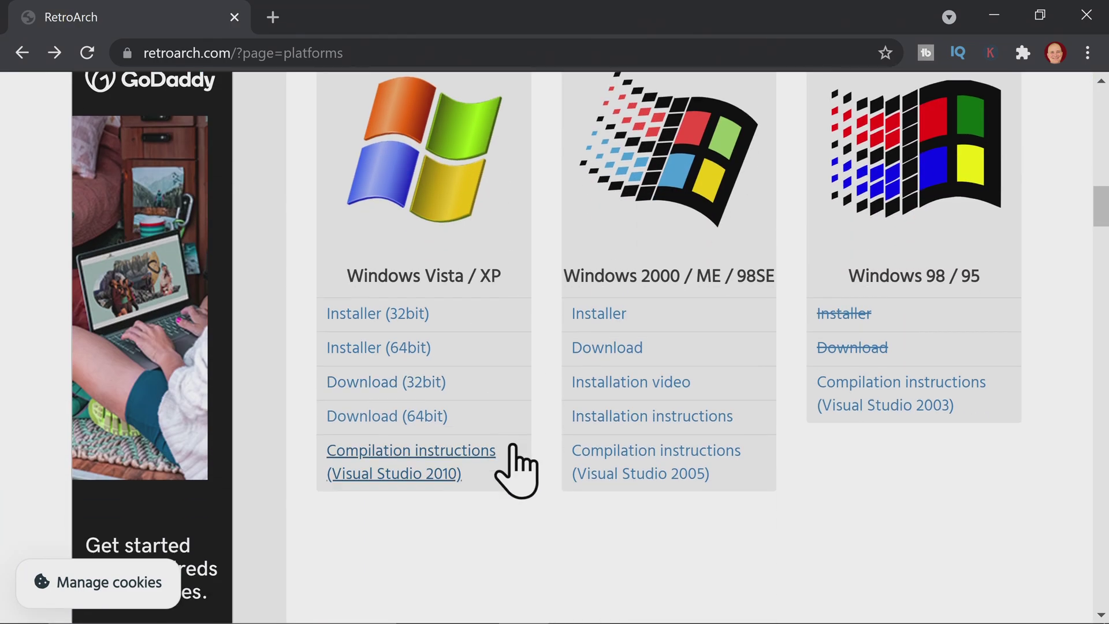
{"action": "scroll", "coordinate": [518, 433], "scroll_direction": "down", "scroll_amount": 20}
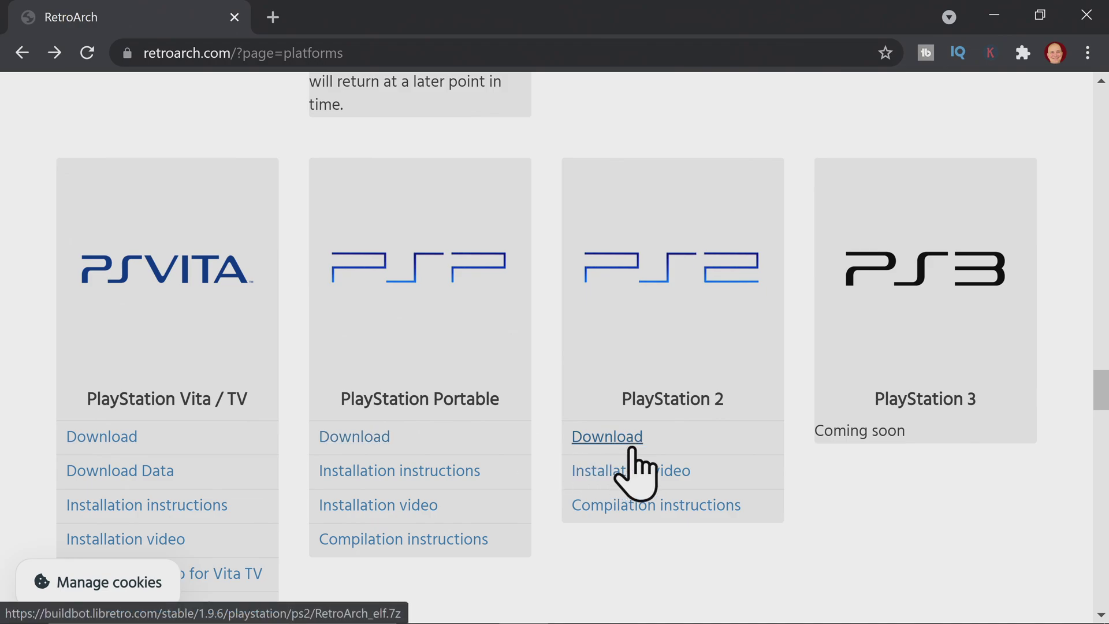
{"action": "left_click", "coordinate": [634, 450]}
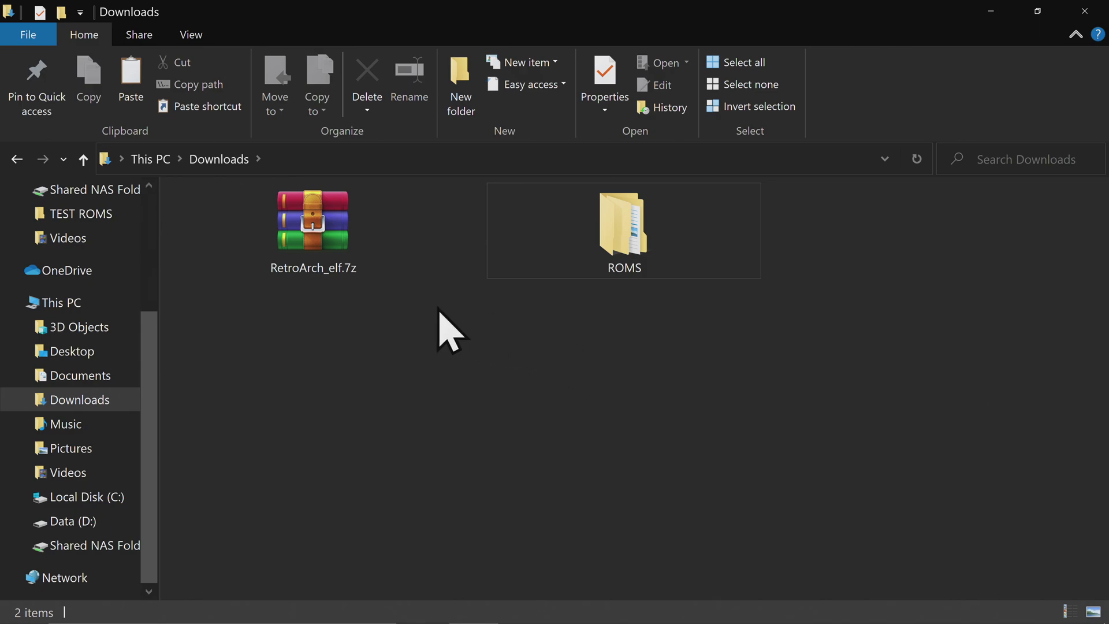
Extract RetroArch_elf.7z into the Downloads folder and delete the archive.
{"action": "right_click", "coordinate": [303, 232]}
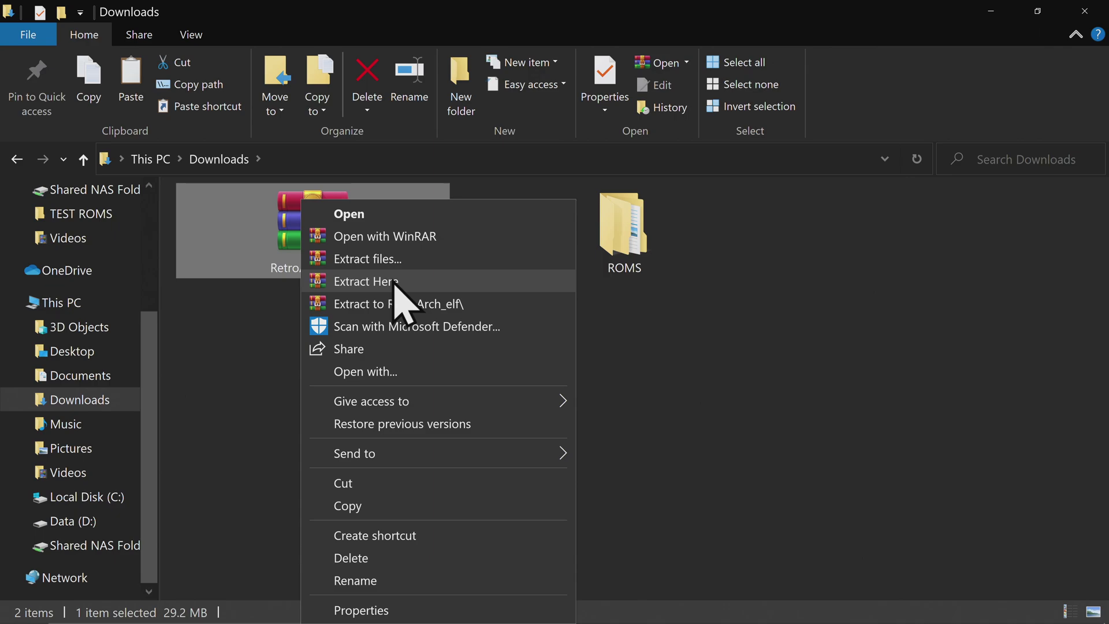
{"action": "left_click", "coordinate": [375, 281]}
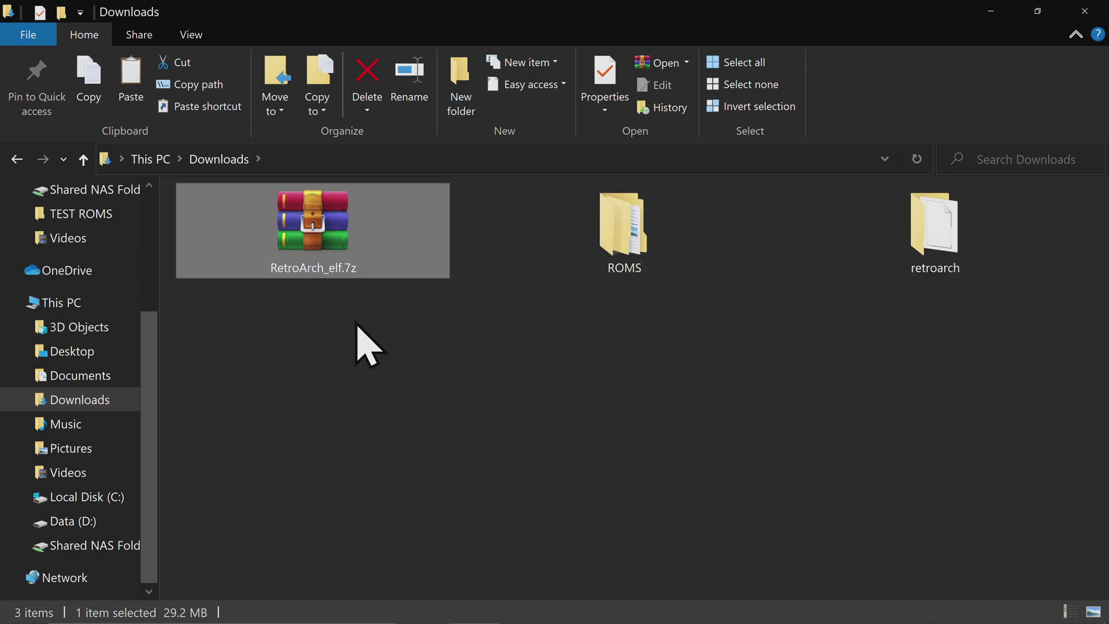
{"action": "right_click", "coordinate": [311, 229]}
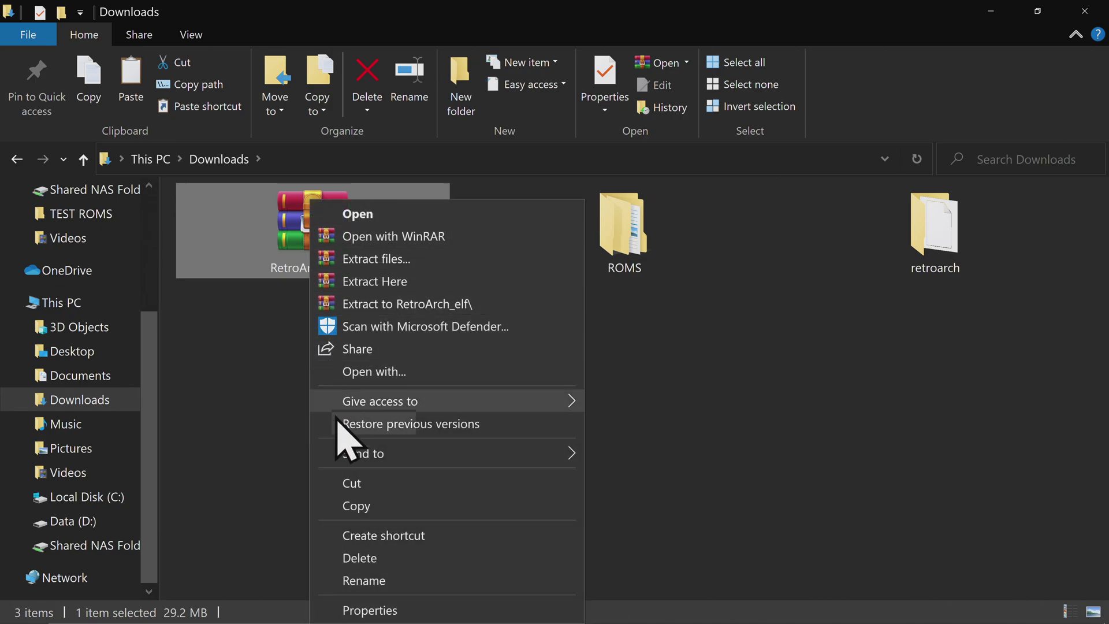
{"action": "left_click", "coordinate": [370, 564]}
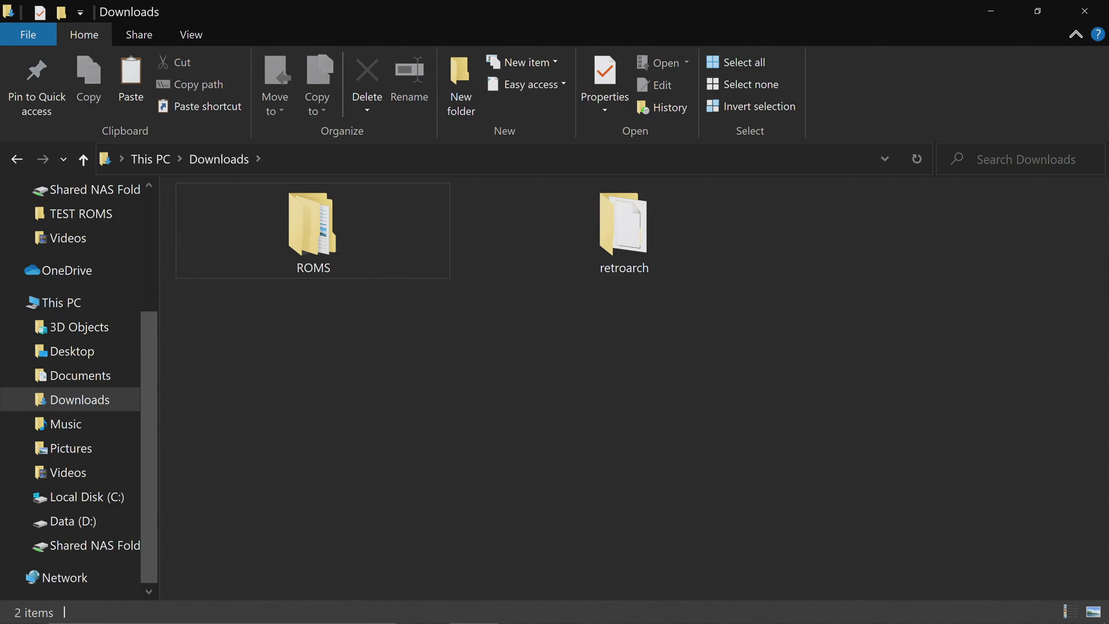
Open the SUBSCRIBE (E:) drive and arrange its window side by side with a restored Downloads window.
{"action": "left_click", "coordinate": [1039, 11]}
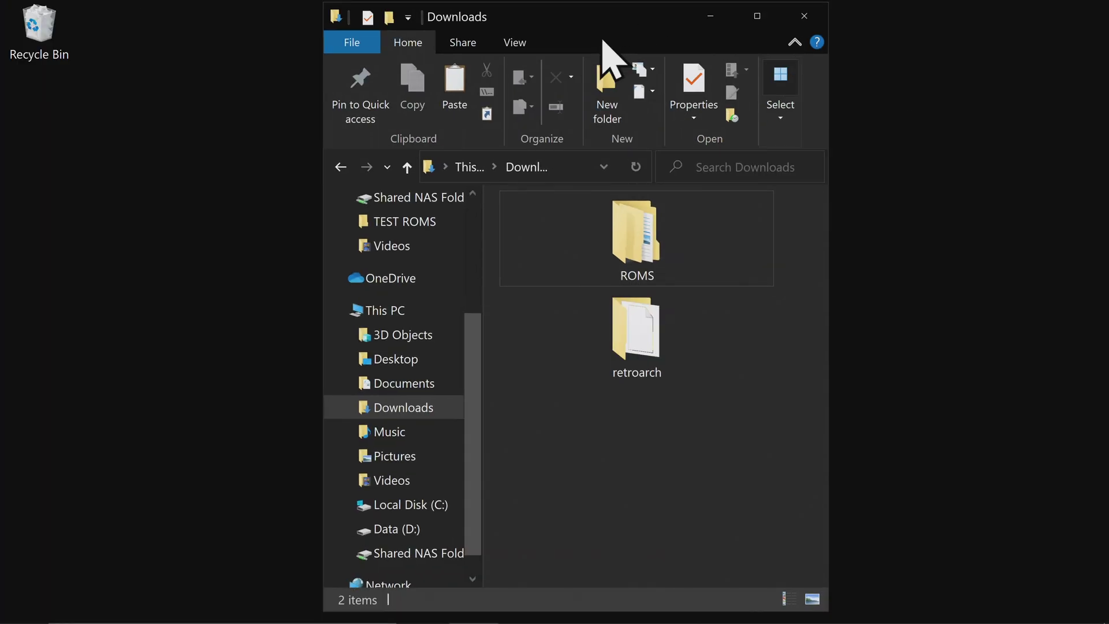
{"action": "left_click_drag", "start_coordinate": [610, 20], "coordinate": [274, 23]}
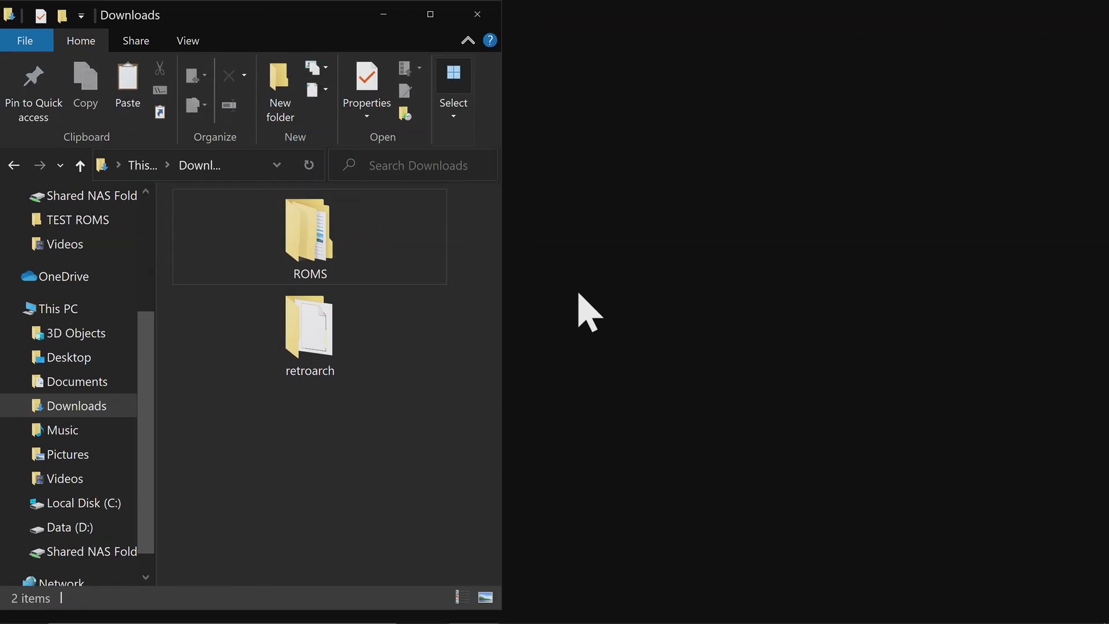
{"action": "left_click", "coordinate": [614, 507]}
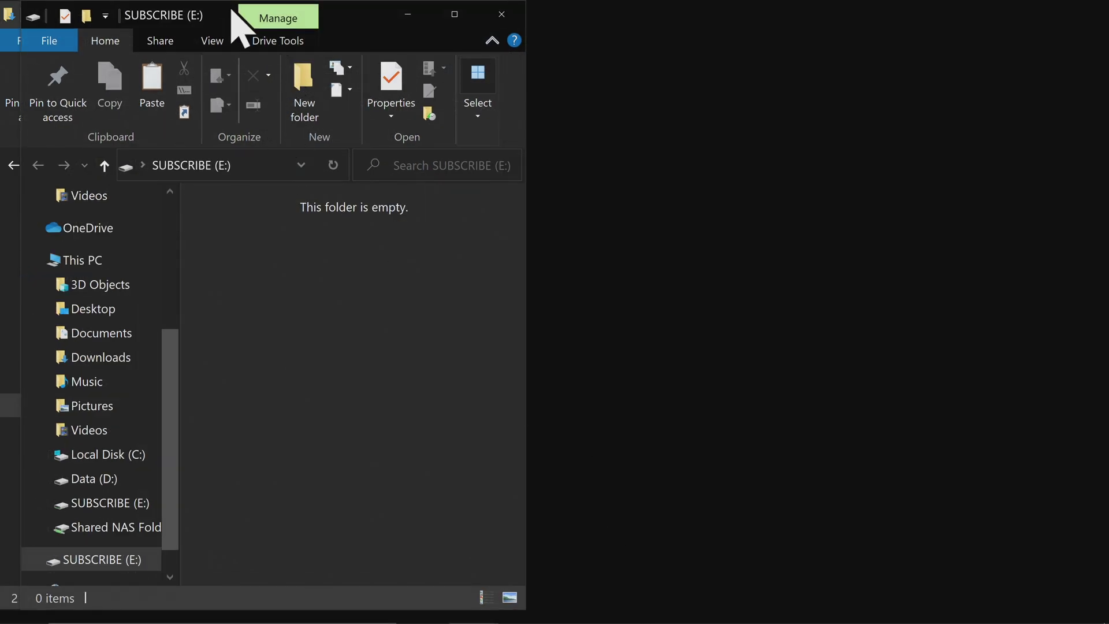
{"action": "left_click_drag", "start_coordinate": [230, 17], "coordinate": [771, 20]}
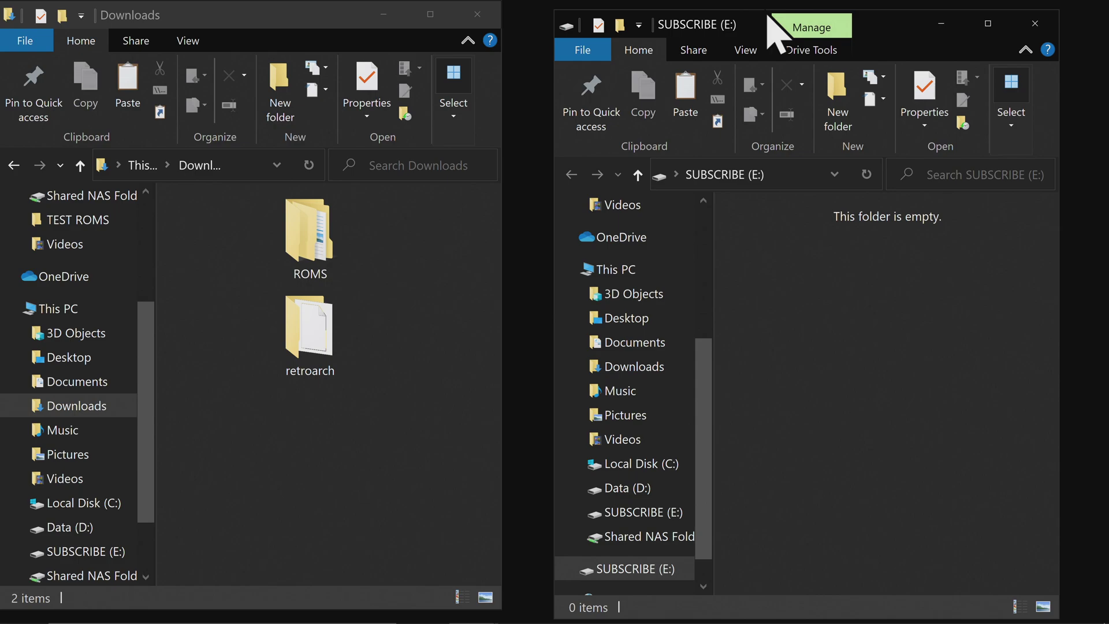
Copy the ROMS and retroarch folders from Downloads to the SUBSCRIBE (E:) drive and close the drive window.
{"action": "left_click", "coordinate": [317, 329]}
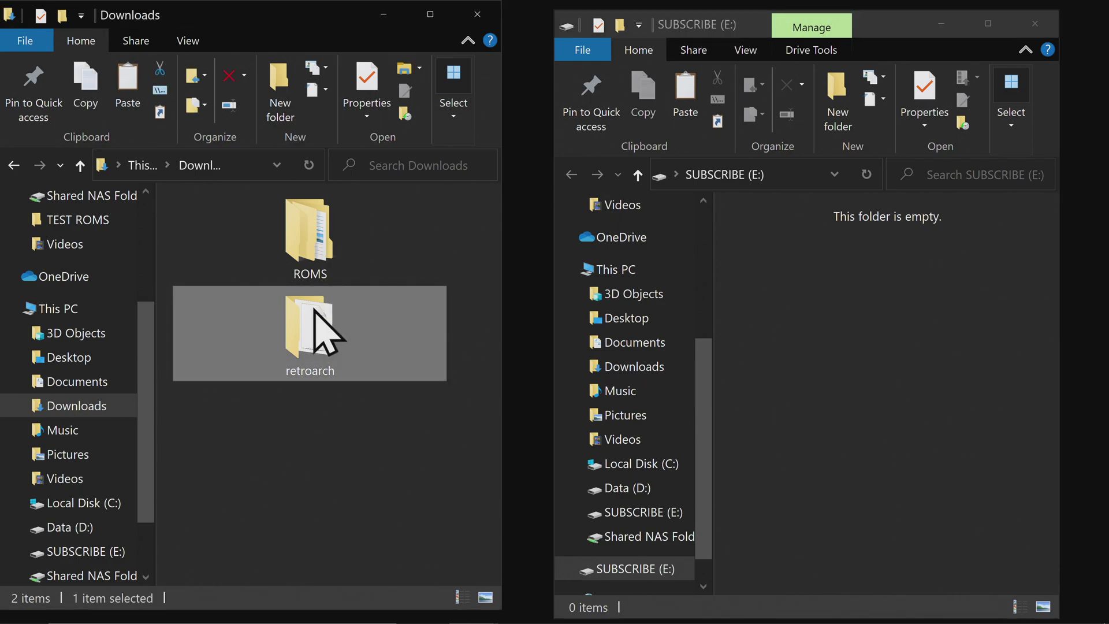
{"action": "left_click", "coordinate": [334, 411]}
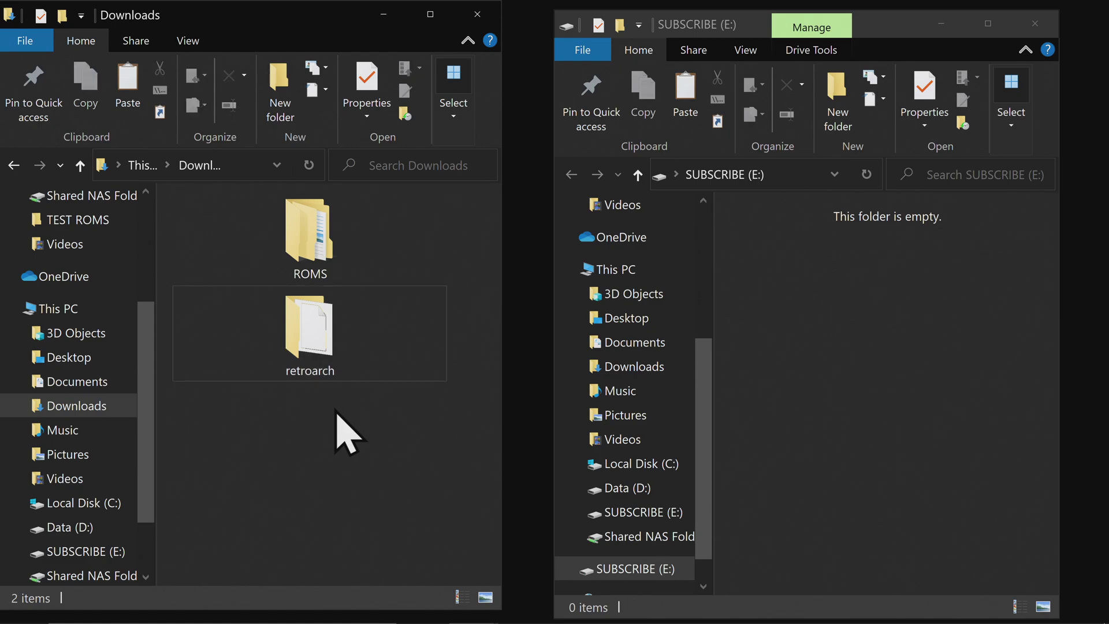
{"action": "left_click_drag", "start_coordinate": [336, 412], "coordinate": [847, 366]}
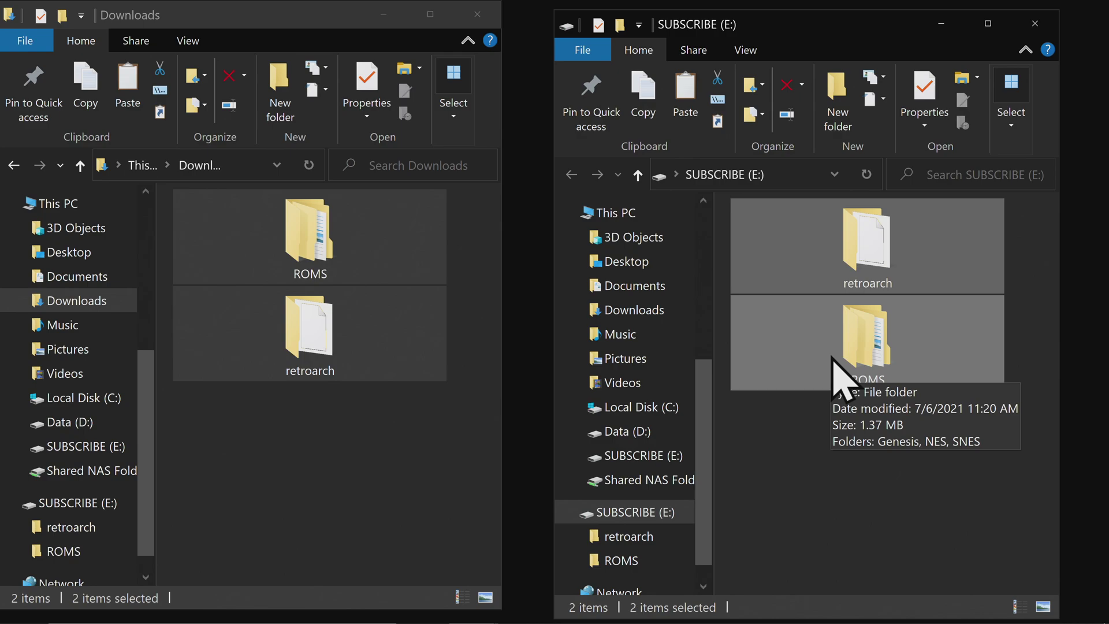
{"action": "left_click", "coordinate": [1039, 20]}
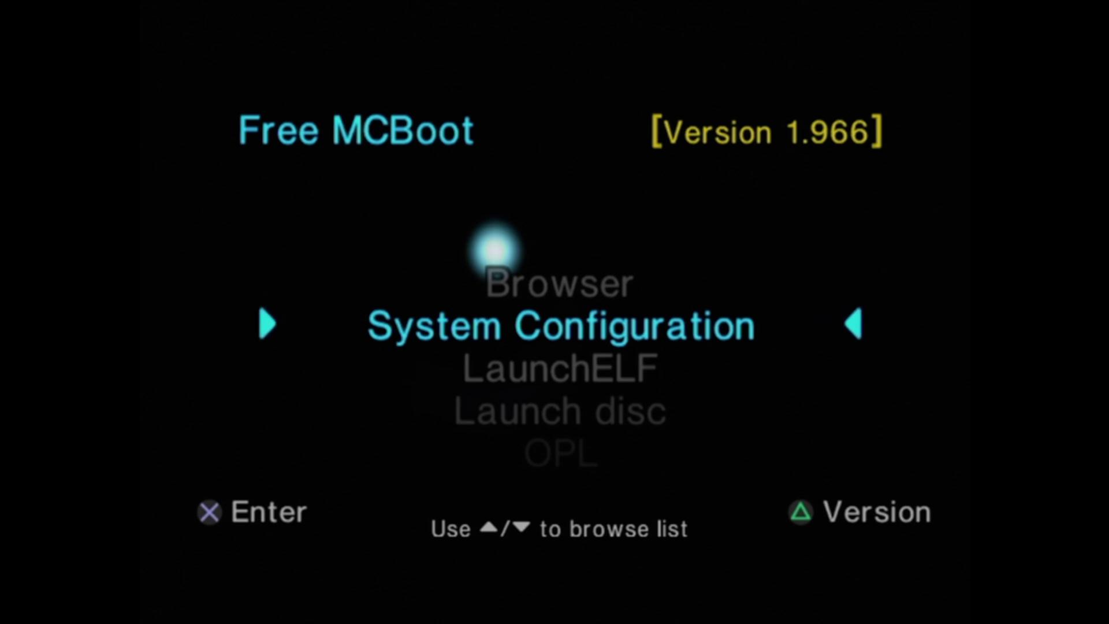
Launch LaunchELF from Free MCBoot and open the mass:/ device in its FileBrowser.
{"action": "key", "text": "Down"}
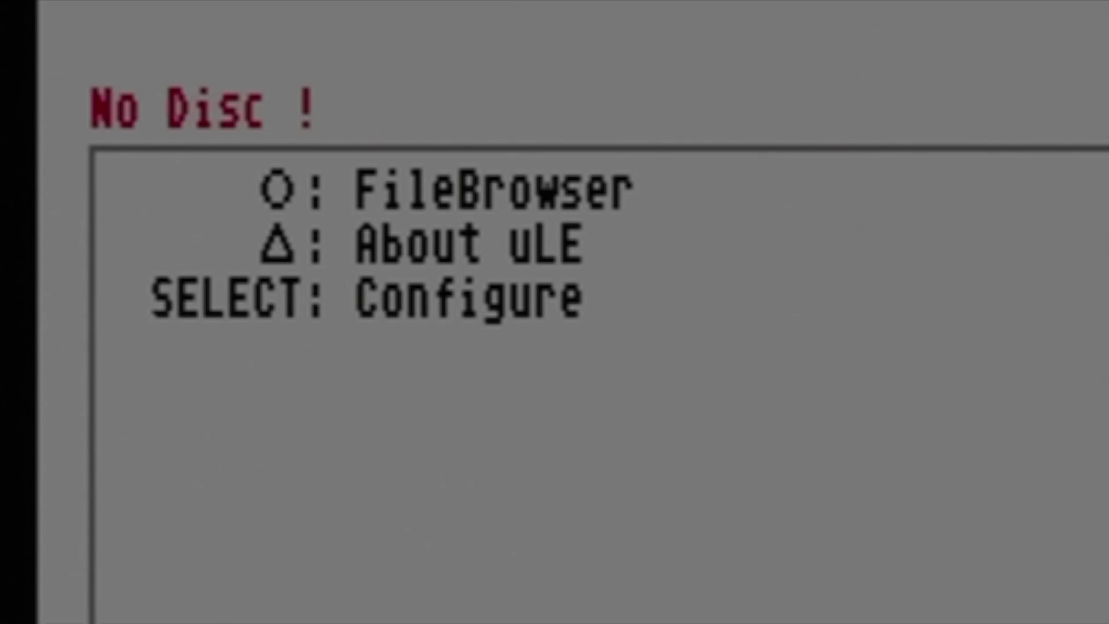
{"action": "key", "text": "Return"}
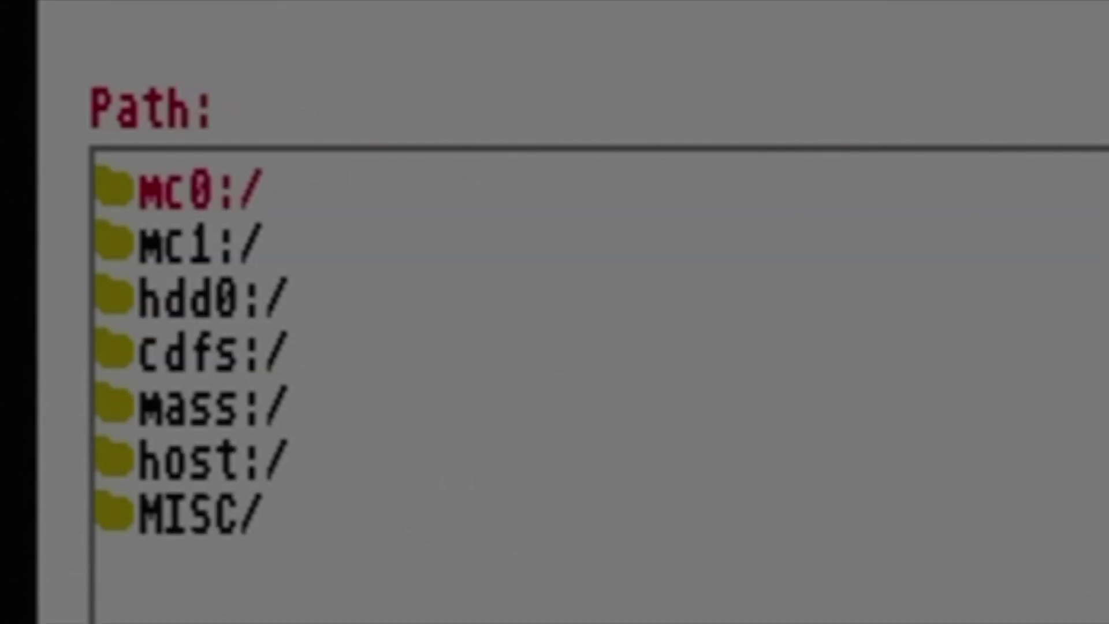
{"action": "key", "text": "Down"}
{"action": "key", "text": "Down"}
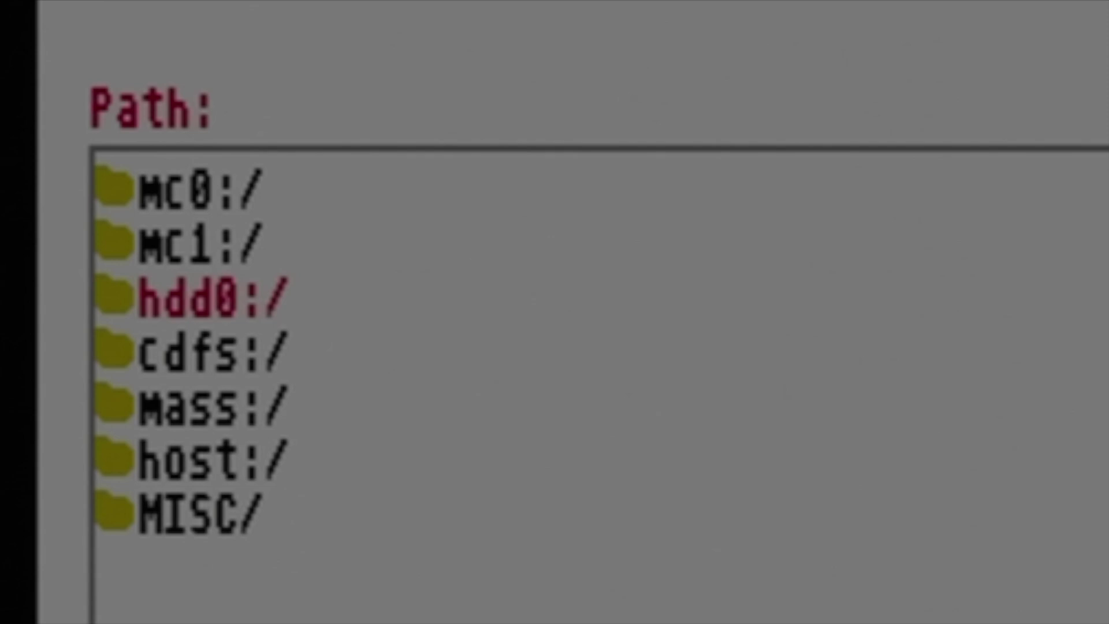
{"action": "key", "text": "Down"}
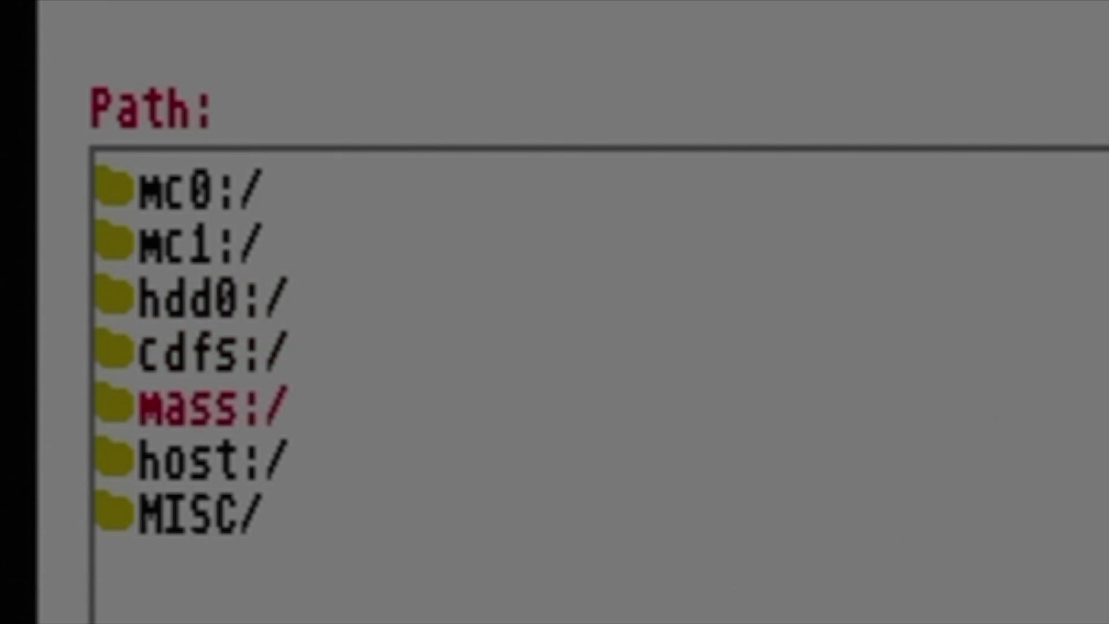
{"action": "key", "text": "Return"}
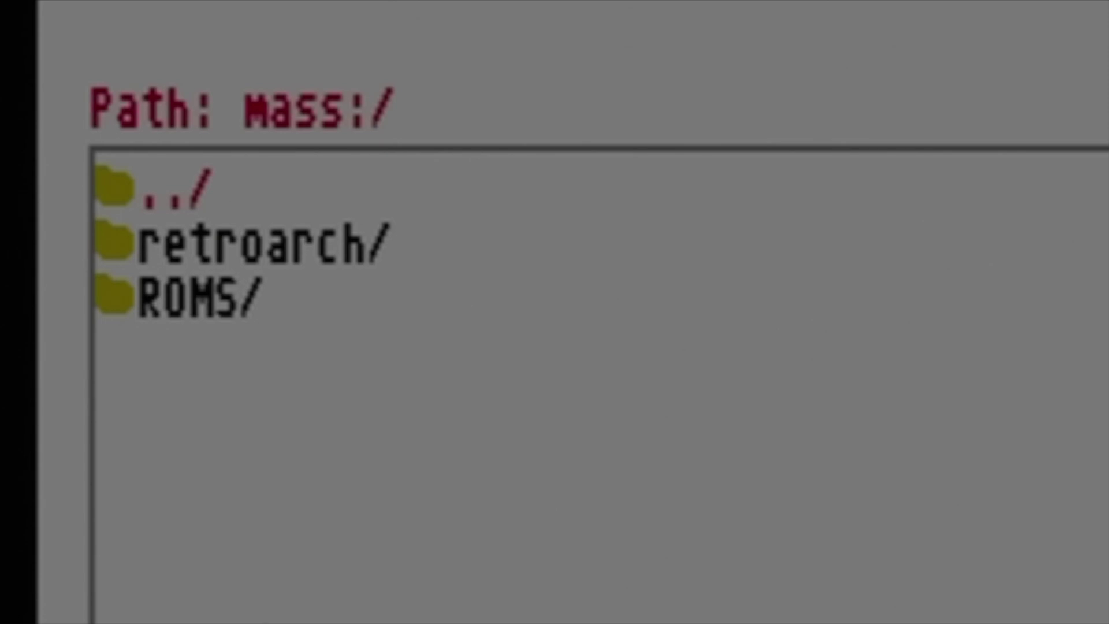
Run raboot.elf from the retroarch folder on mass:/ to start RetroArch.
{"action": "key", "text": "Down"}
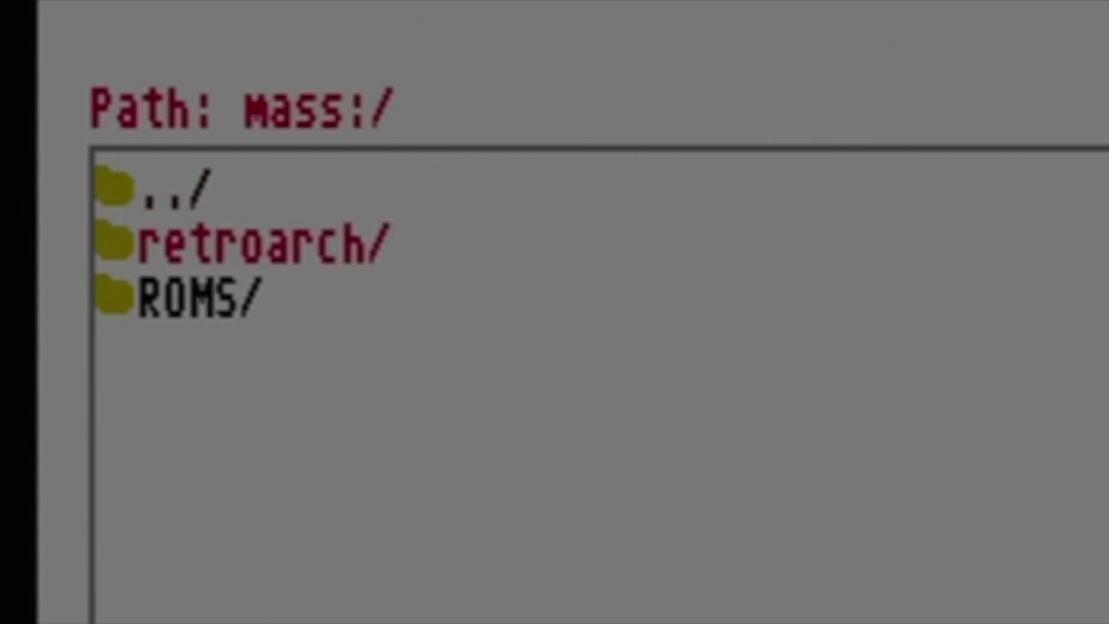
{"action": "key", "text": "Return"}
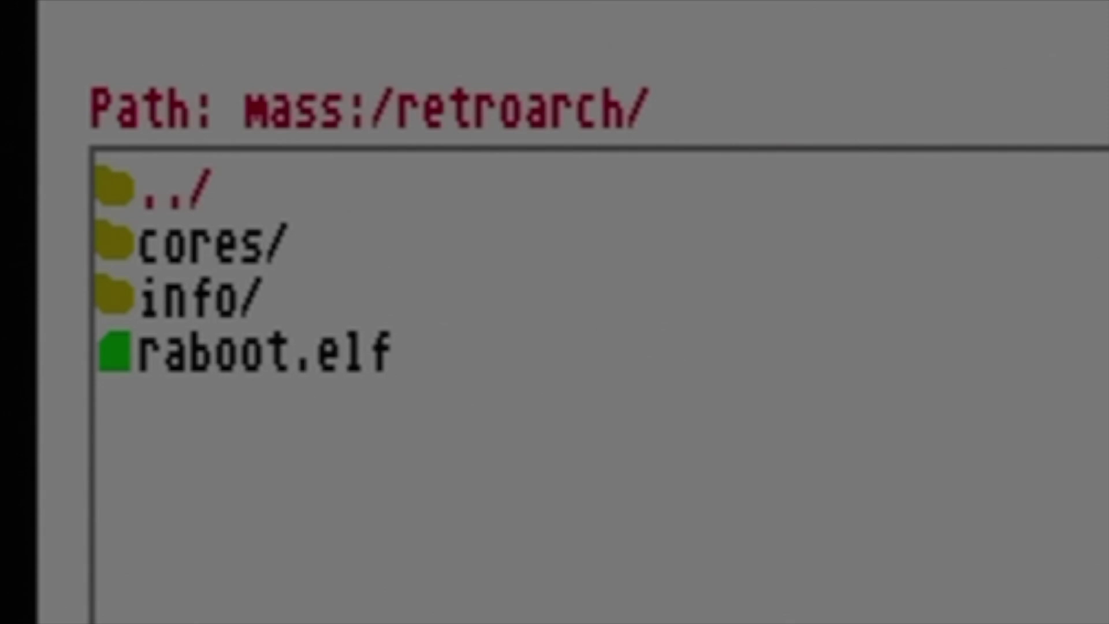
{"action": "key", "text": "Down"}
{"action": "key", "text": "Down"}
{"action": "key", "text": "Down"}
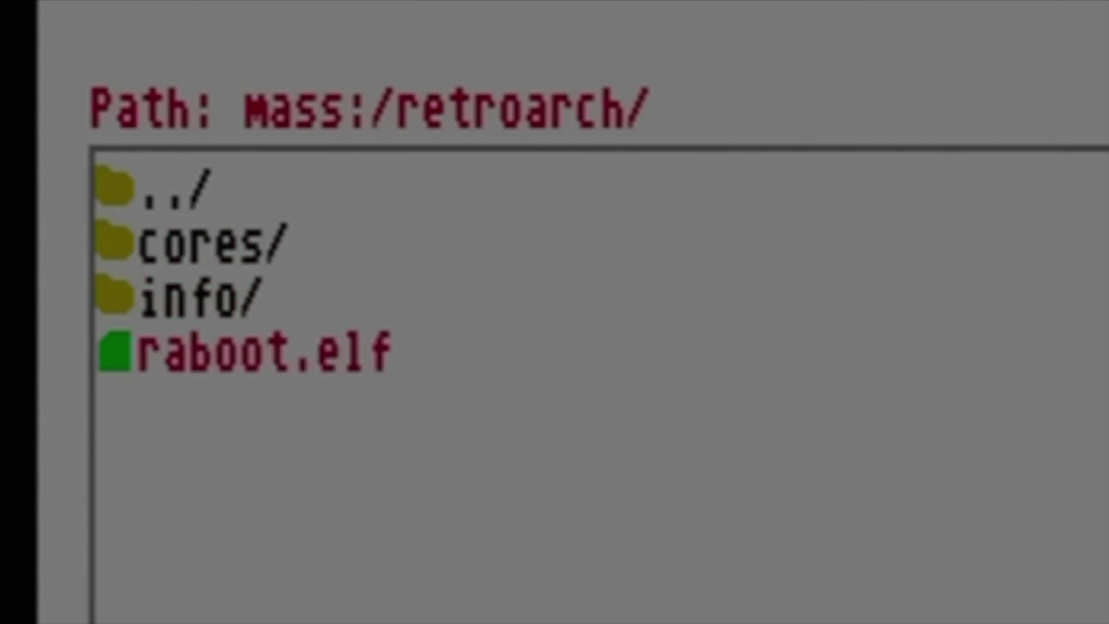
{"action": "key", "text": "Return"}
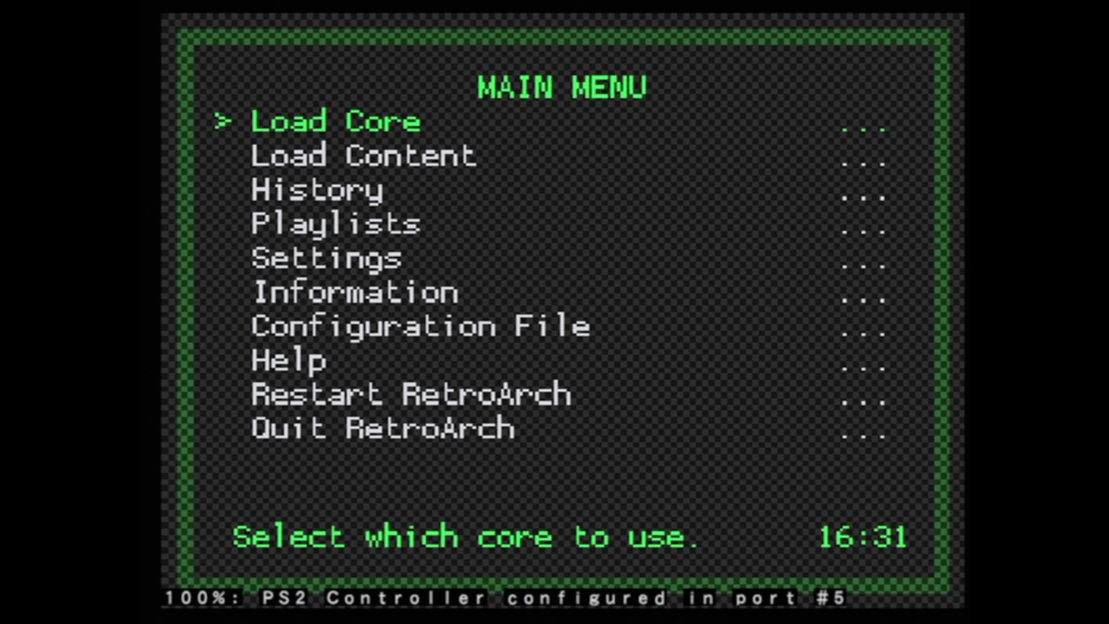
Load the Nintendo - SNES / SFC core from the list of available cores.
{"action": "key", "text": "Return"}
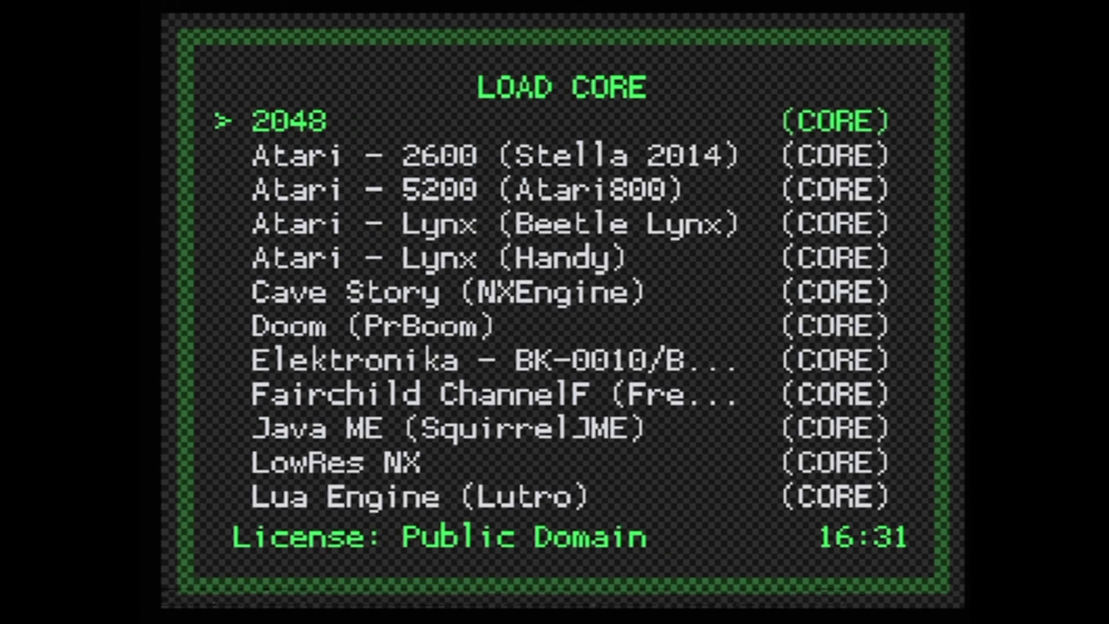
{"action": "key", "text": "Down"}
{"action": "key", "text": "Down"}
{"action": "key", "text": "Down"}
{"action": "key", "text": "Down"}
{"action": "key", "text": "Down"}
{"action": "key", "text": "Down"}
{"action": "key", "text": "Down"}
{"action": "key", "text": "Down"}
{"action": "key", "text": "Down"}
{"action": "key", "text": "Down"}
{"action": "key", "text": "Down"}
{"action": "key", "text": "Down"}
{"action": "key", "text": "Down"}
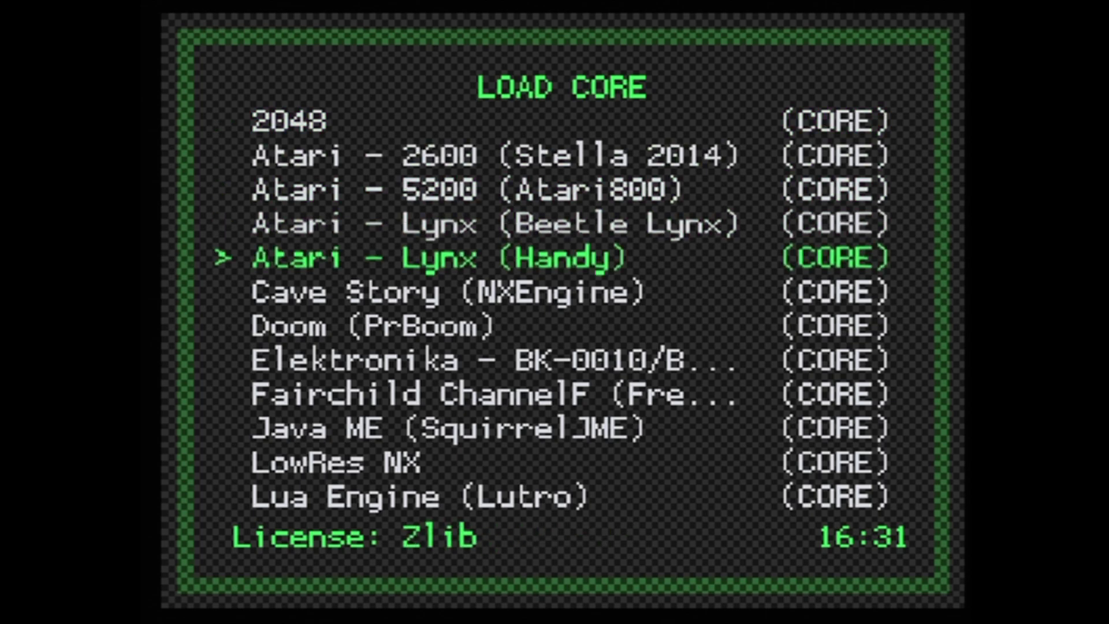
{"action": "key", "text": "Down"}
{"action": "key", "text": "Down"}
{"action": "key", "text": "Down"}
{"action": "key", "text": "Down"}
{"action": "key", "text": "Down"}
{"action": "key", "text": "Down"}
{"action": "key", "text": "Down"}
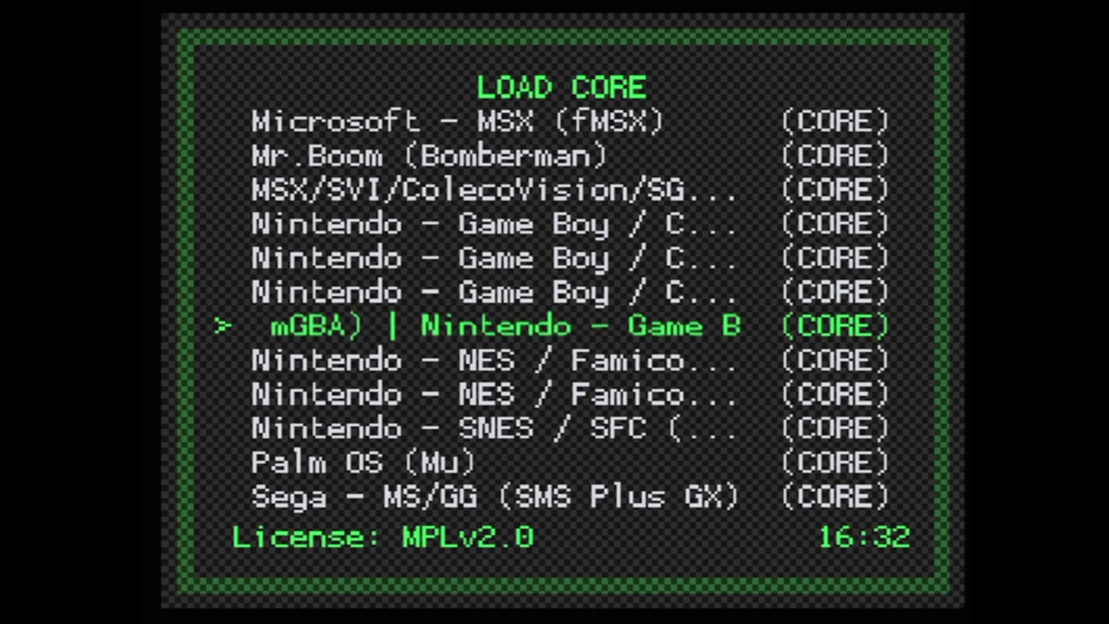
{"action": "key", "text": "Down"}
{"action": "key", "text": "Down"}
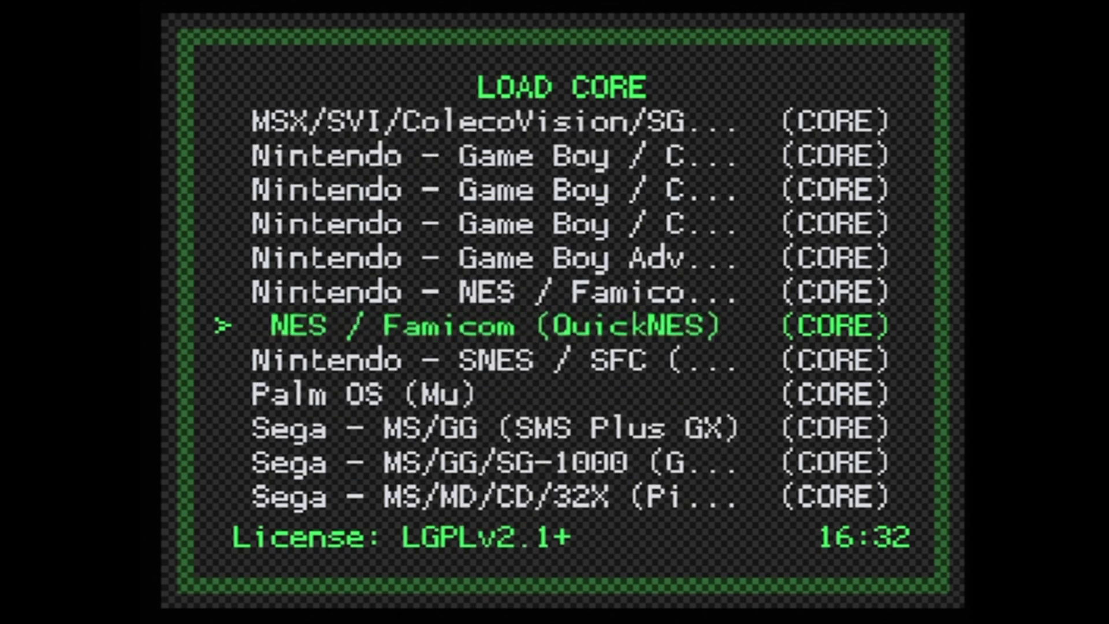
{"action": "key", "text": "Down"}
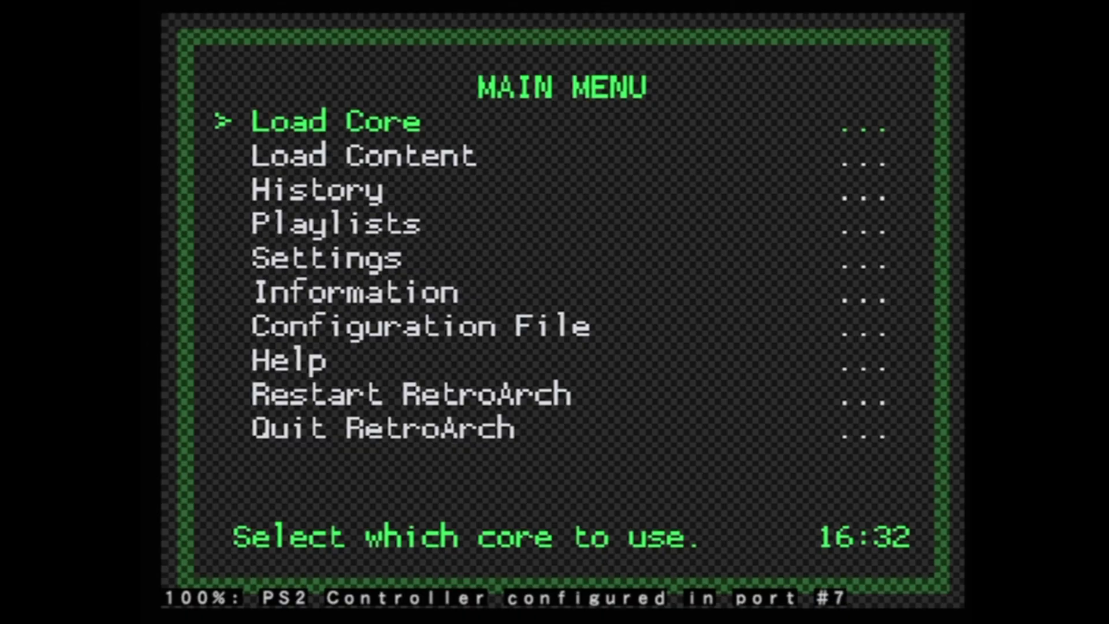
{"action": "key", "text": "Down"}
{"action": "key", "text": "Down"}
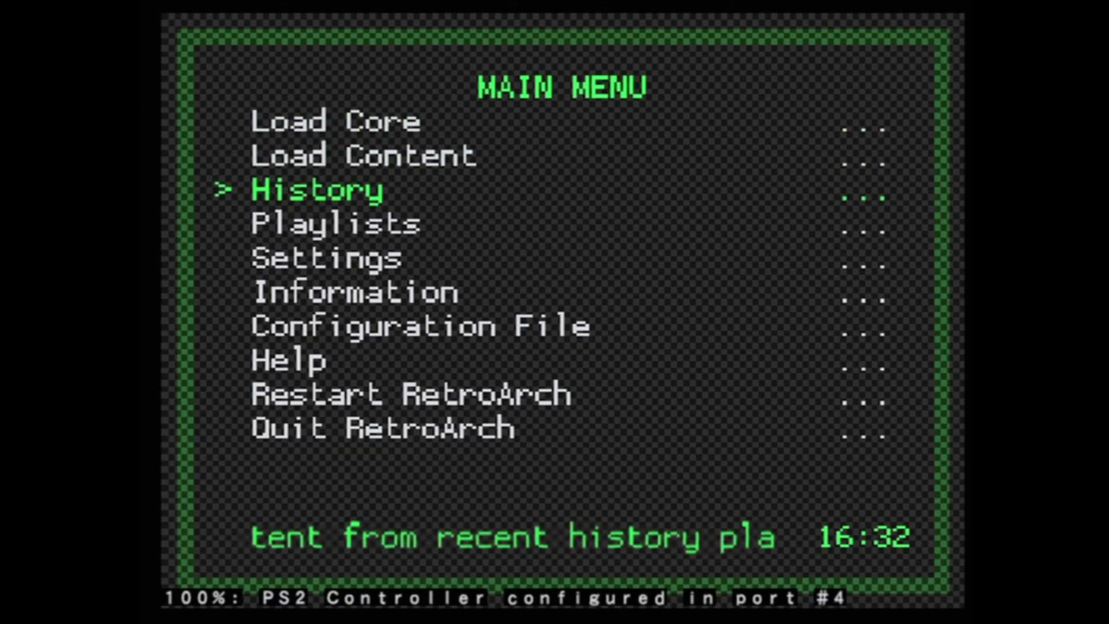
{"action": "key", "text": "Up"}
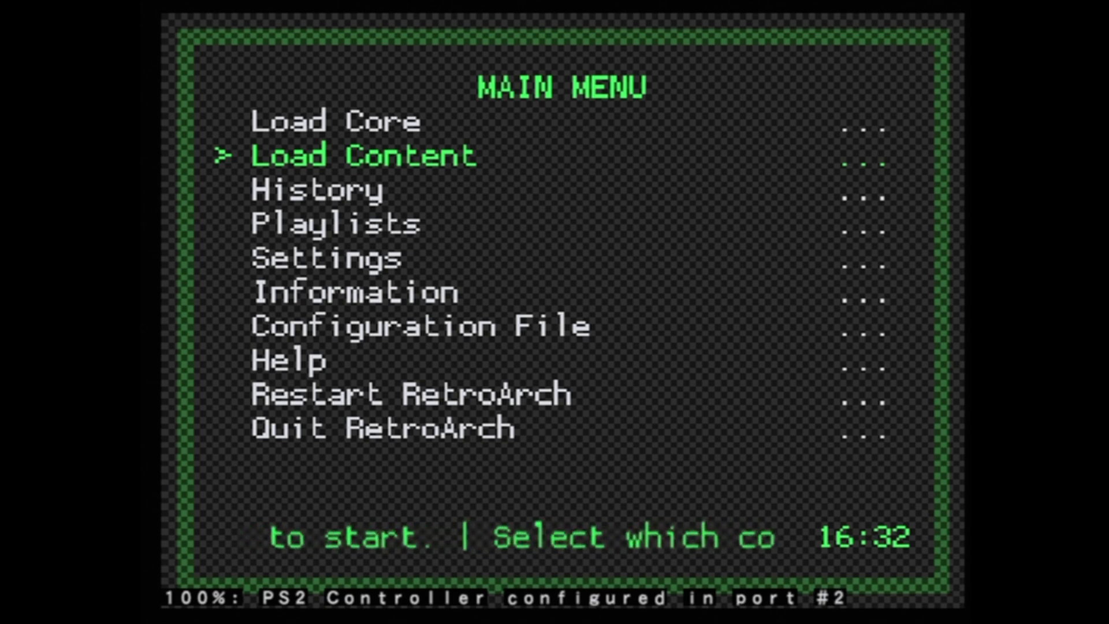
{"action": "key", "text": "Up"}
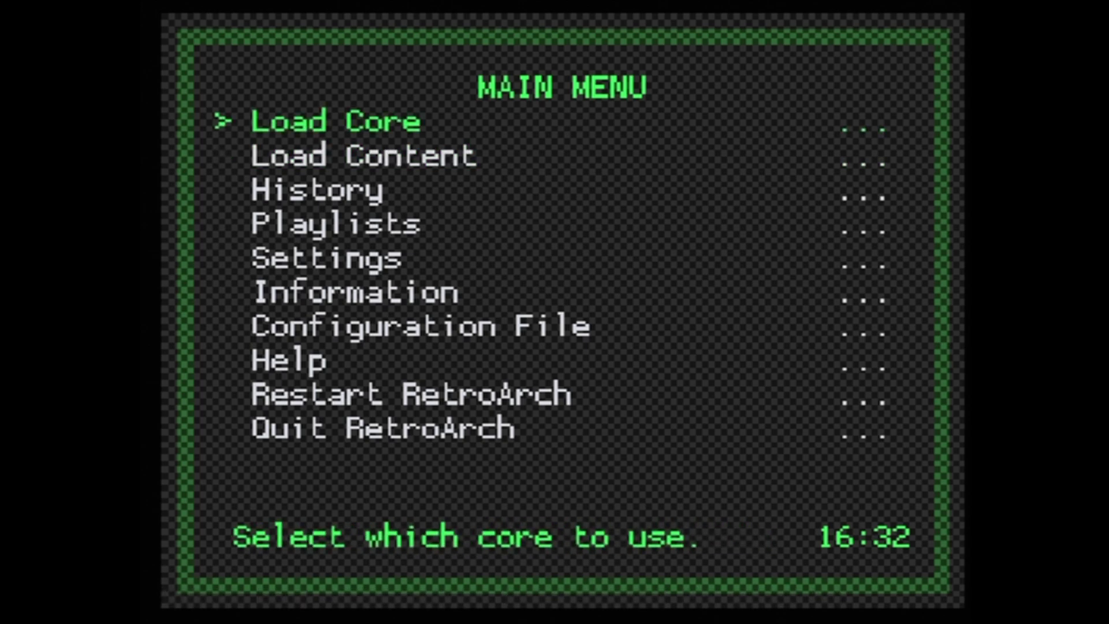
Start loading content and open the mass:/ device as the source.
{"action": "key", "text": "Down"}
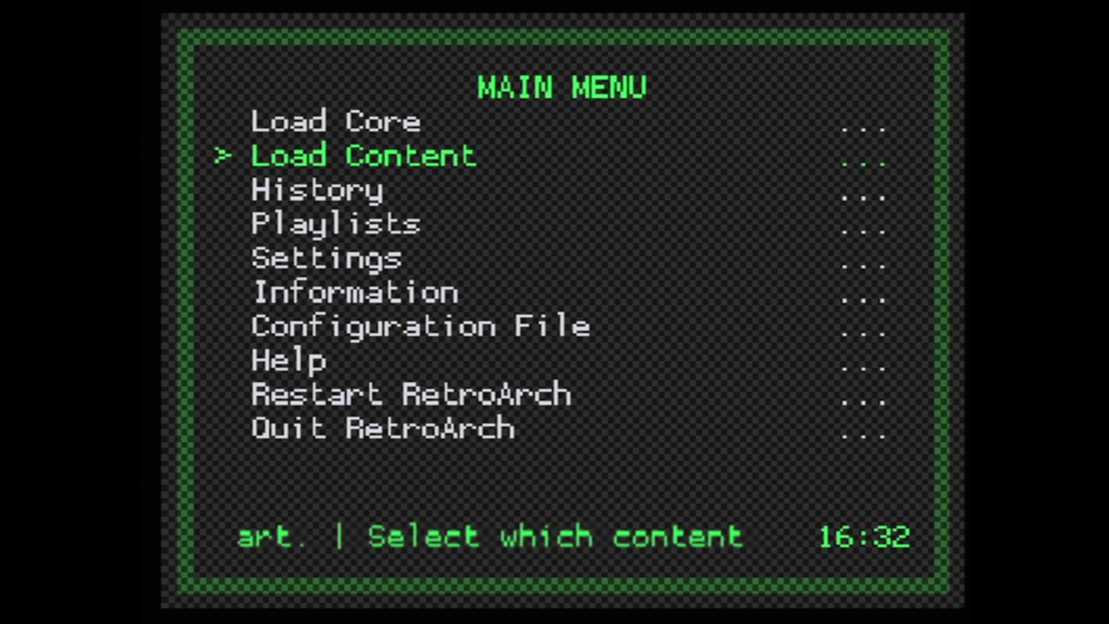
{"action": "key", "text": "Return"}
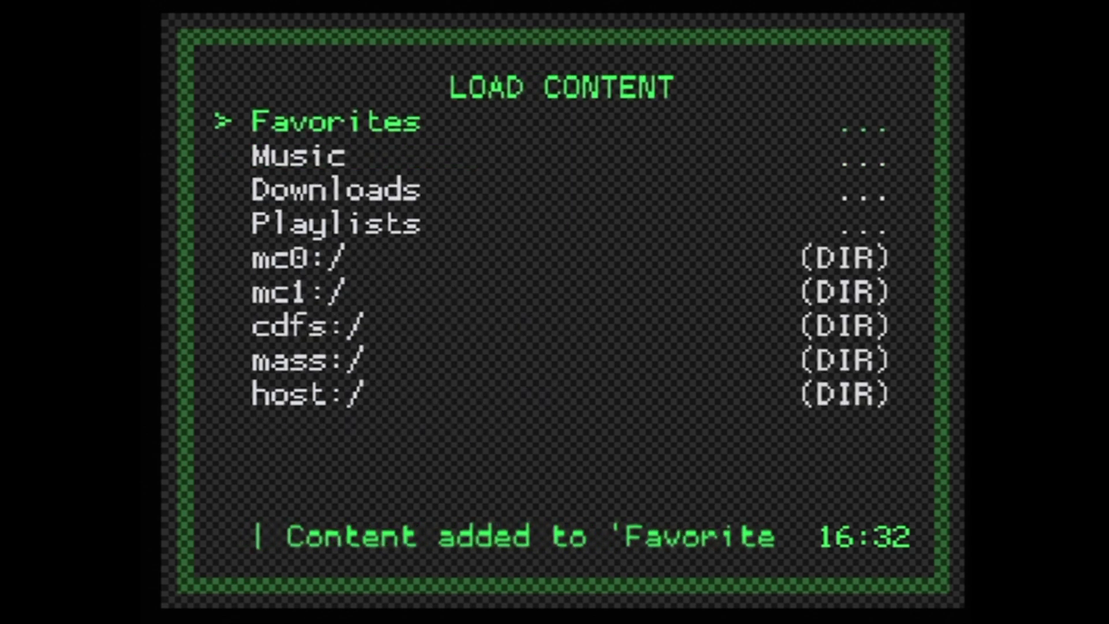
{"action": "key", "text": "Down"}
{"action": "key", "text": "Down"}
{"action": "key", "text": "Down"}
{"action": "key", "text": "Down"}
{"action": "key", "text": "Down"}
{"action": "key", "text": "Down"}
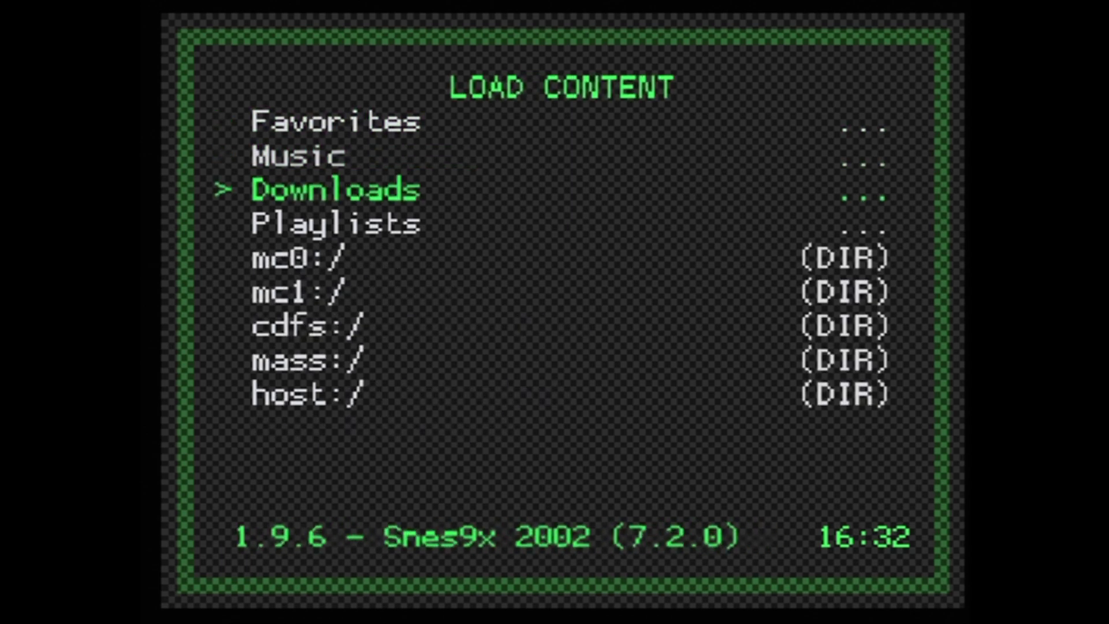
{"action": "key", "text": "Down"}
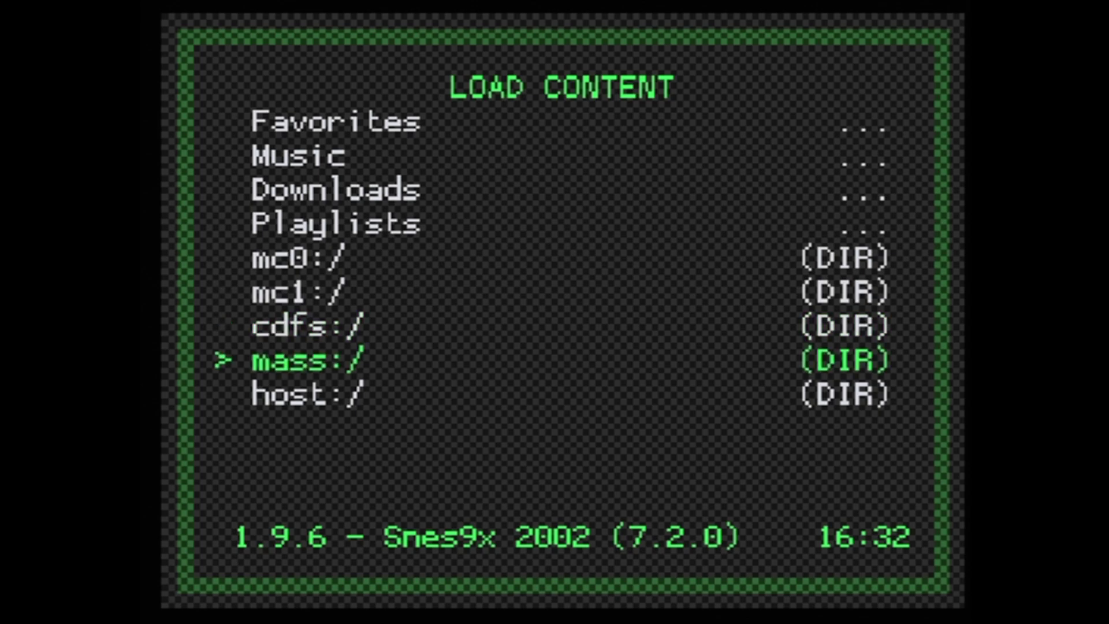
{"action": "key", "text": "Return"}
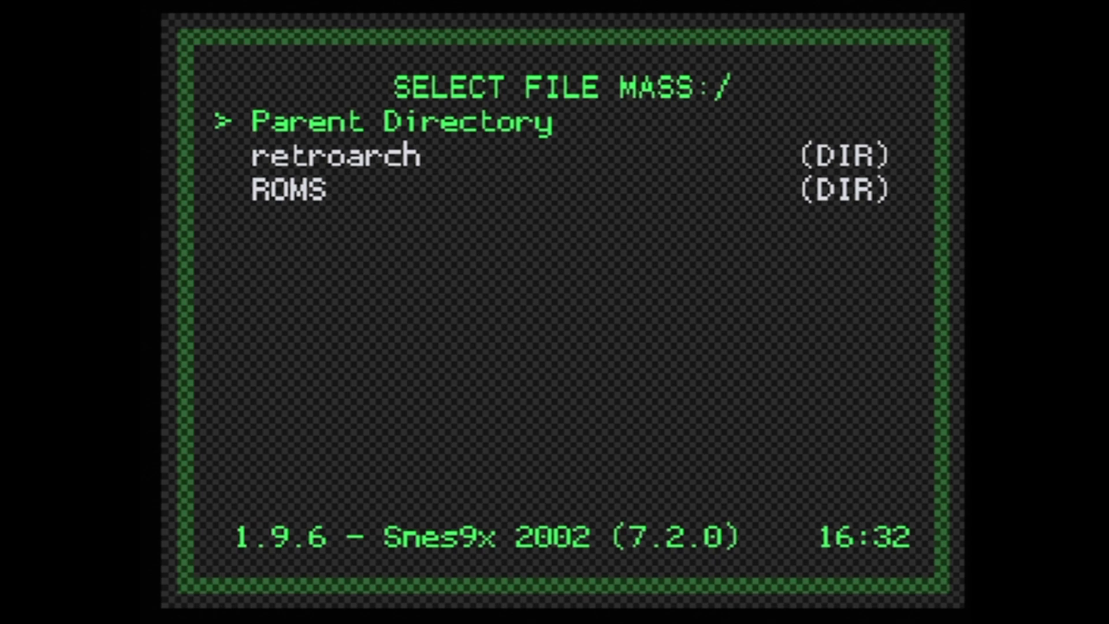
Open the SNES folder inside the ROMS directory on mass:/.
{"action": "key", "text": "Down"}
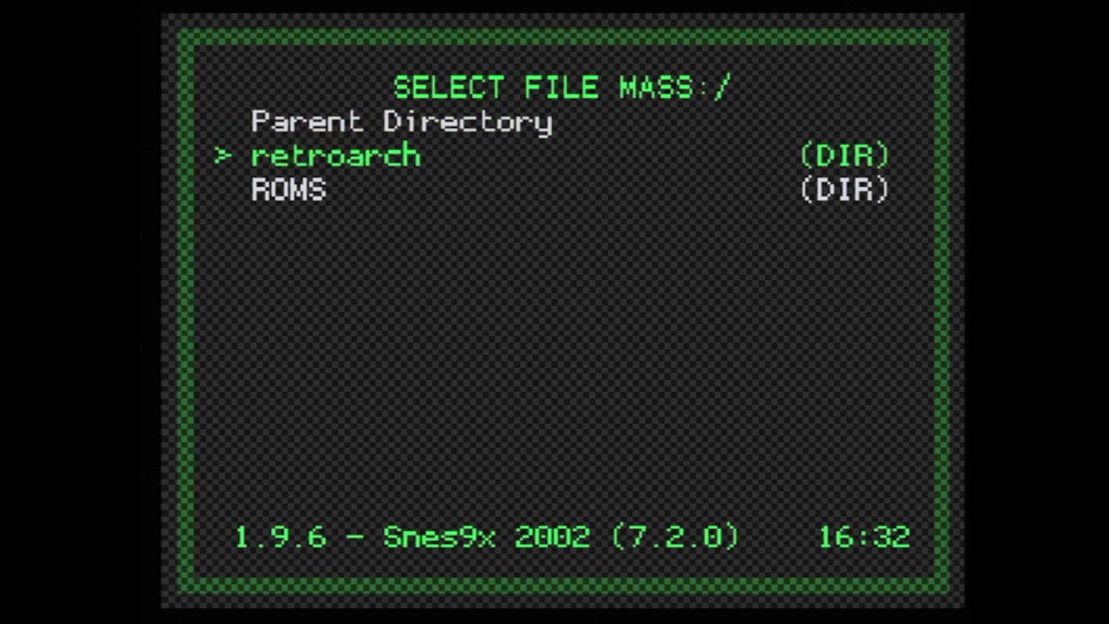
{"action": "key", "text": "Down"}
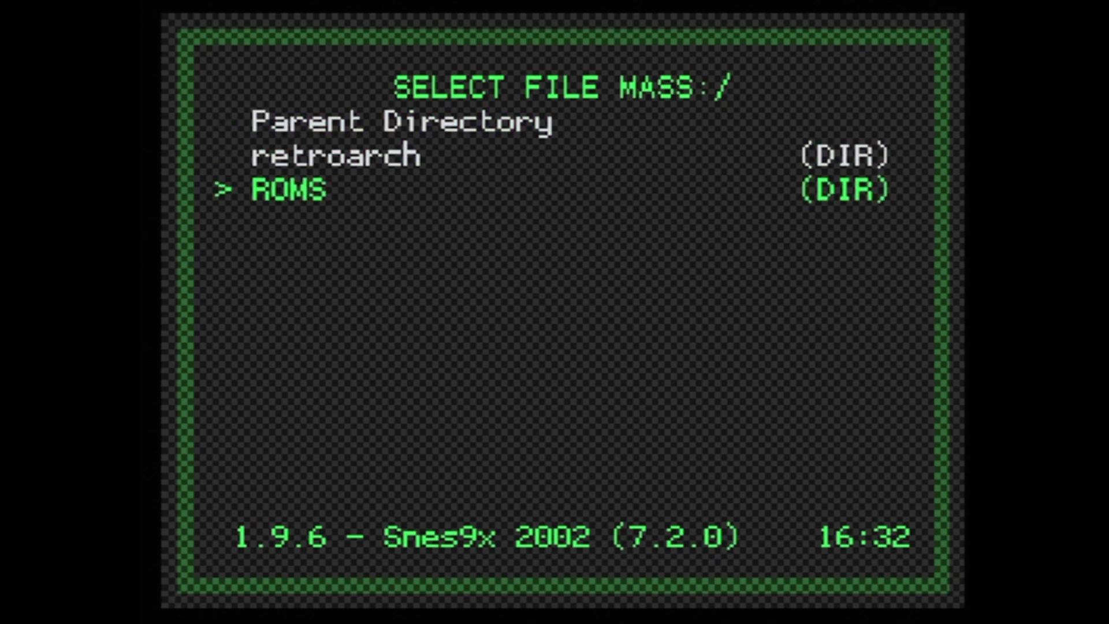
{"action": "key", "text": "Return"}
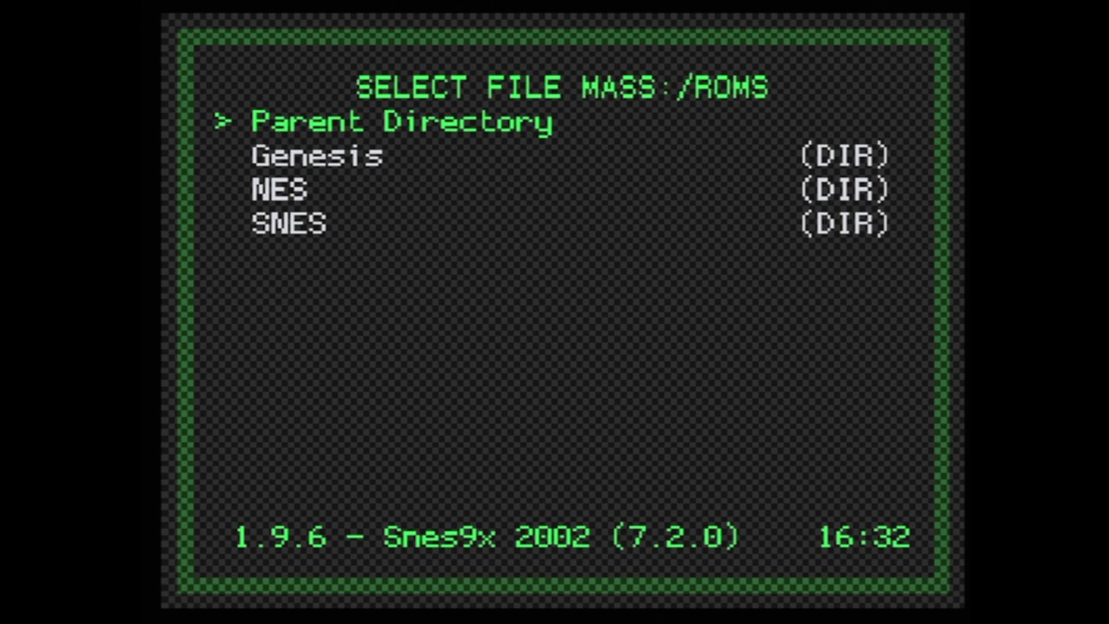
{"action": "key", "text": "Down"}
{"action": "key", "text": "Down"}
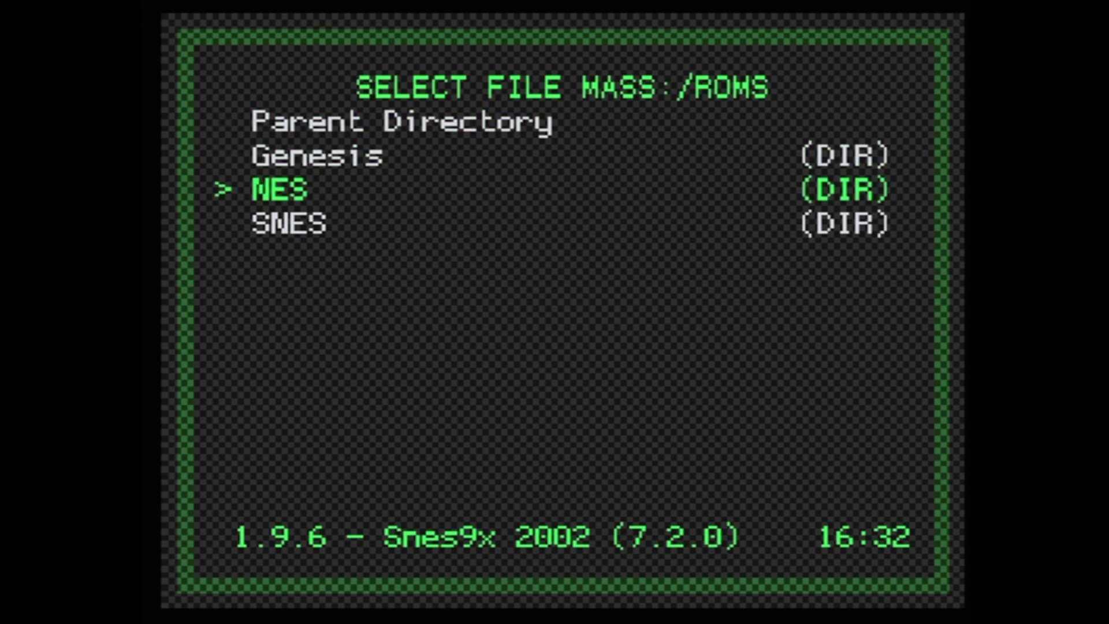
{"action": "key", "text": "Down"}
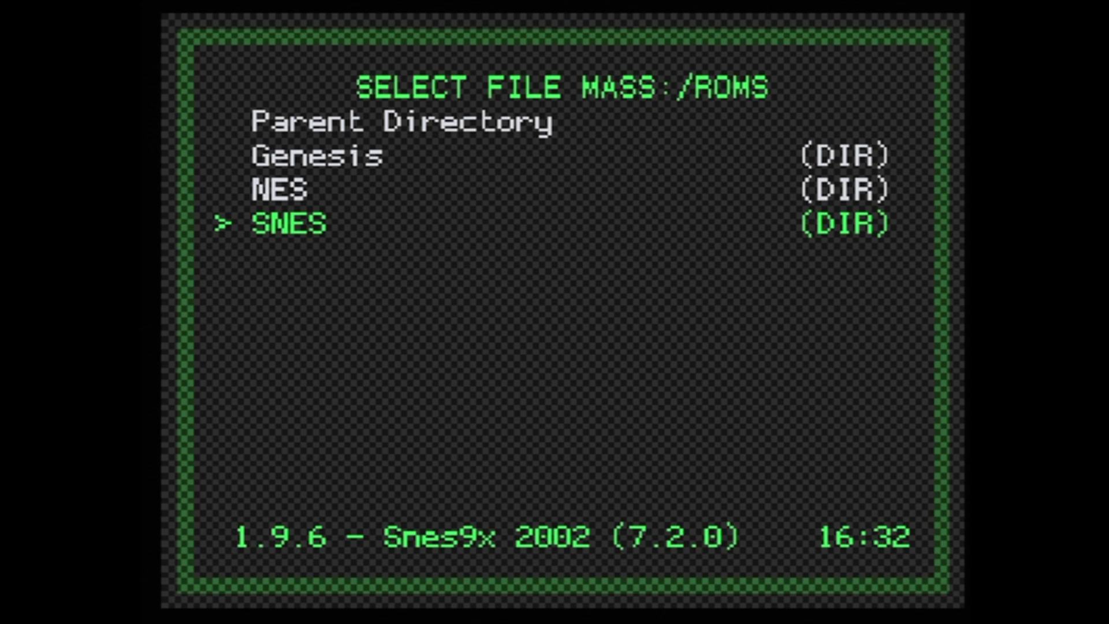
{"action": "key", "text": "Return"}
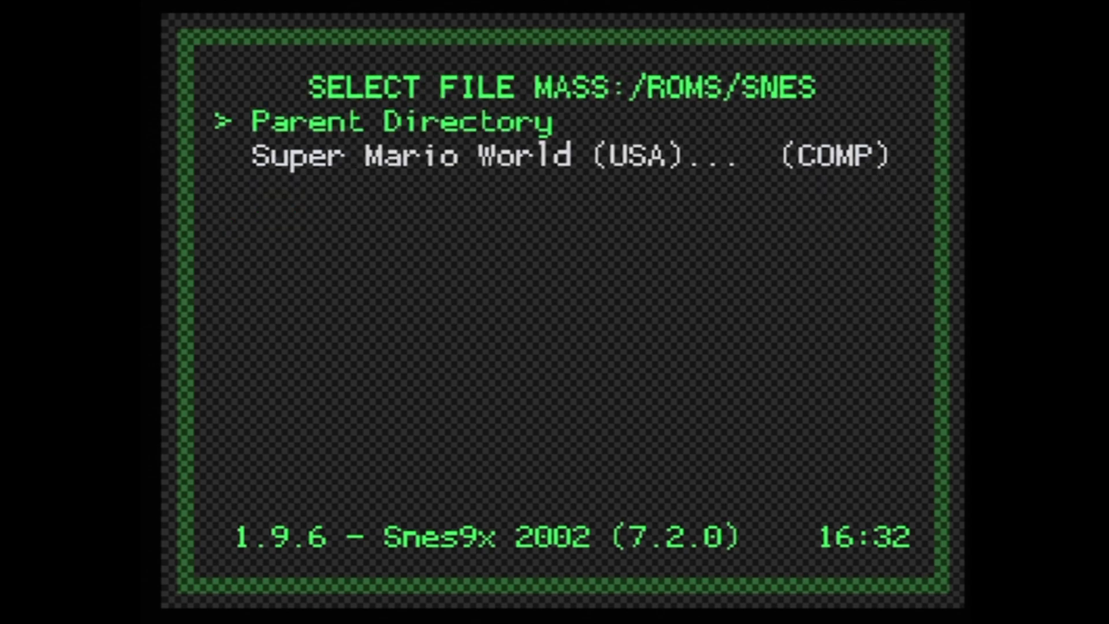
Load the game from the Super Mario World (USA).zip archive.
{"action": "key", "text": "Down"}
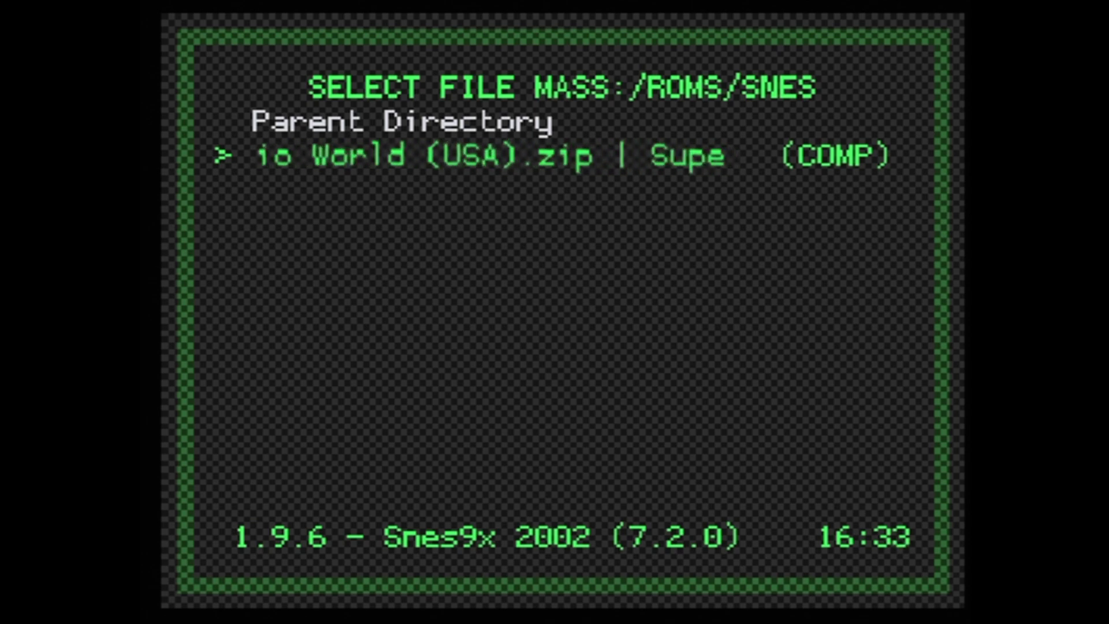
{"action": "key", "text": "Return"}
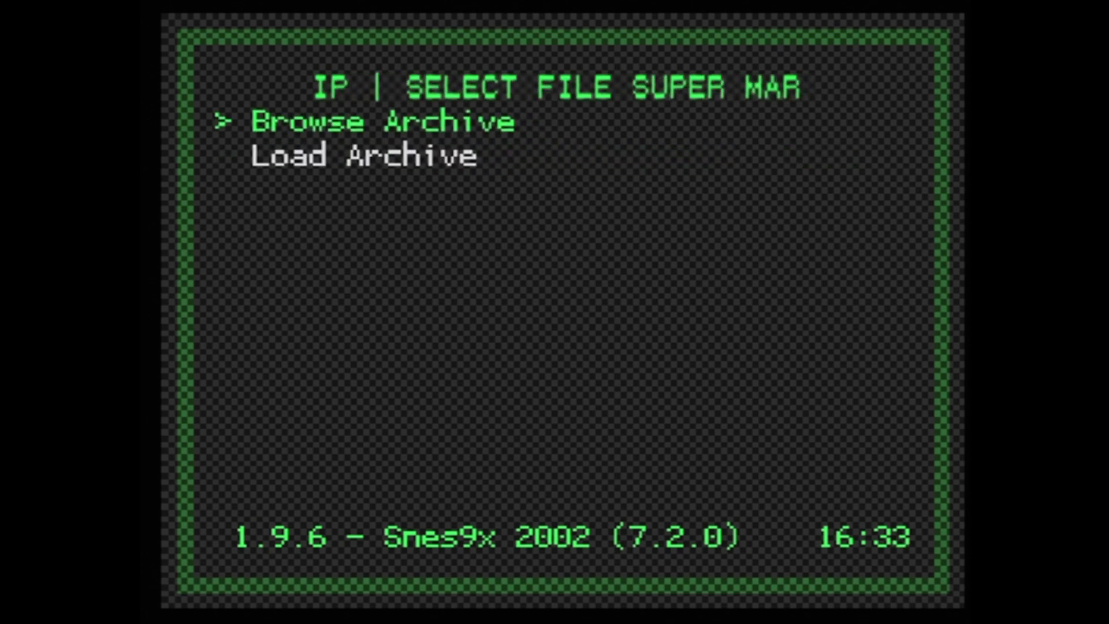
{"action": "key", "text": "Return"}
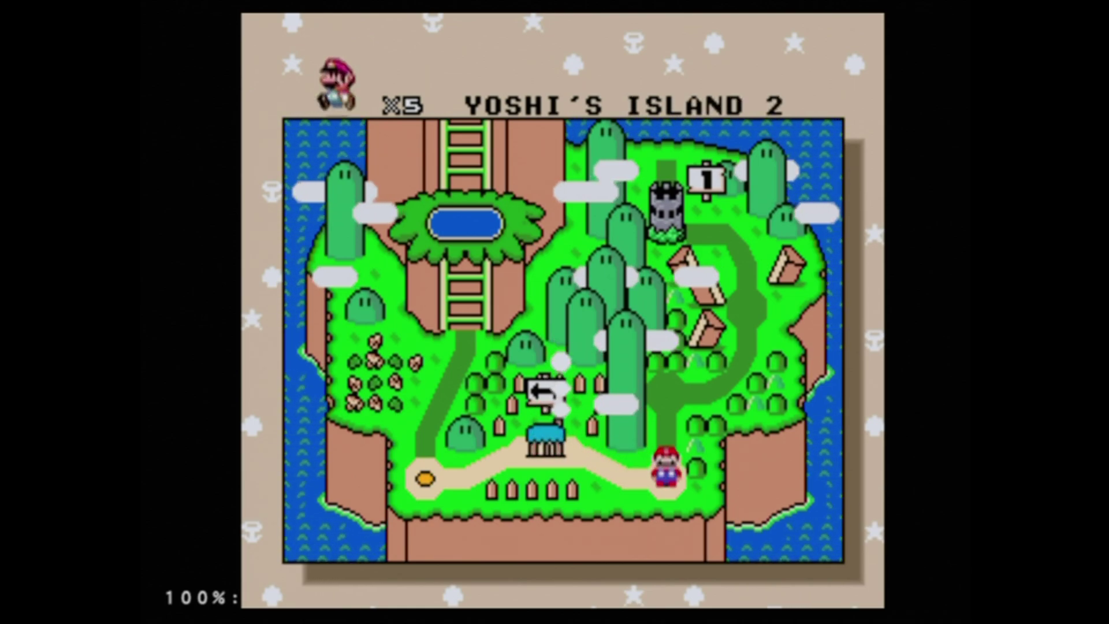
{"action": "key", "text": "x"}
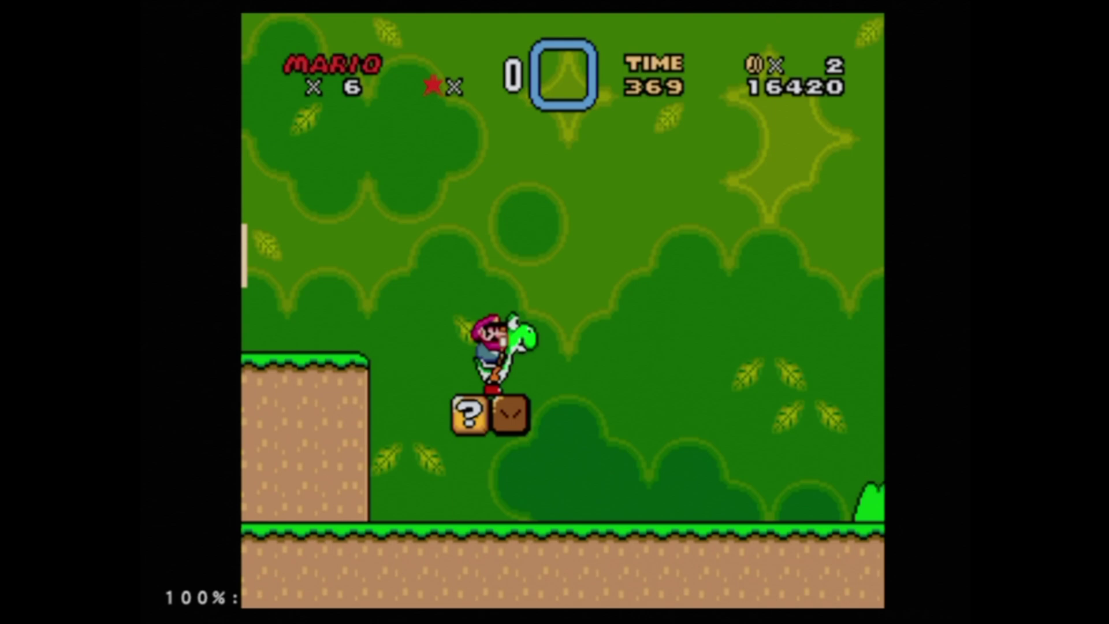
{"action": "key", "text": "Left"}
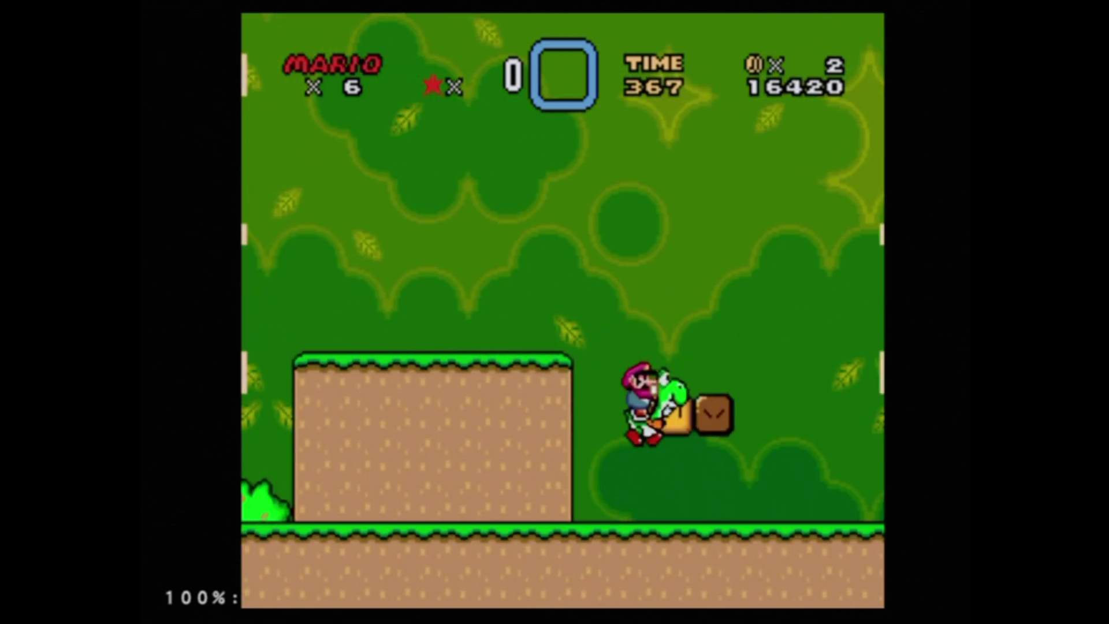